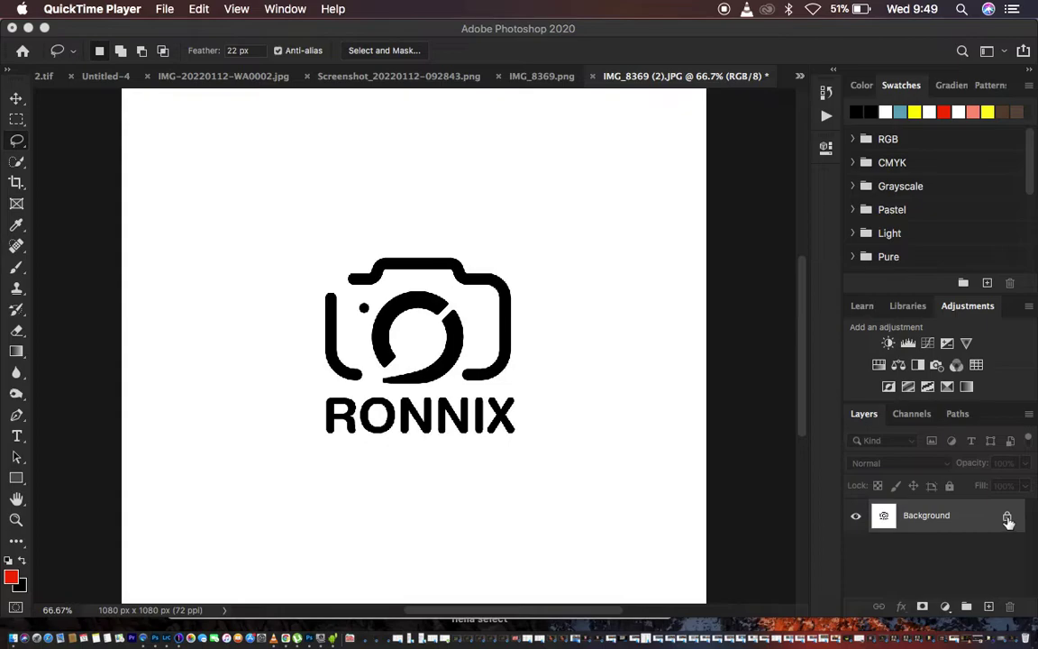
# Step: Unlock the logo's Background into Layer 0, cancelling the Layer Style dialog that opens
pyautogui.click(1008, 521)
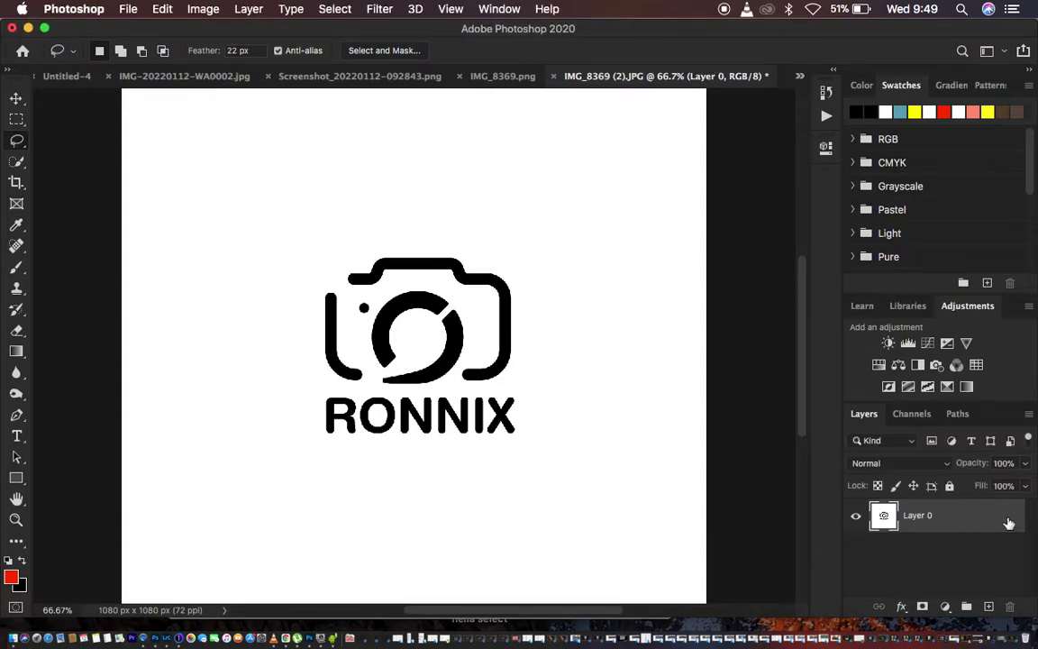
pyautogui.doubleClick(1001, 521)
pyautogui.click(970, 134)
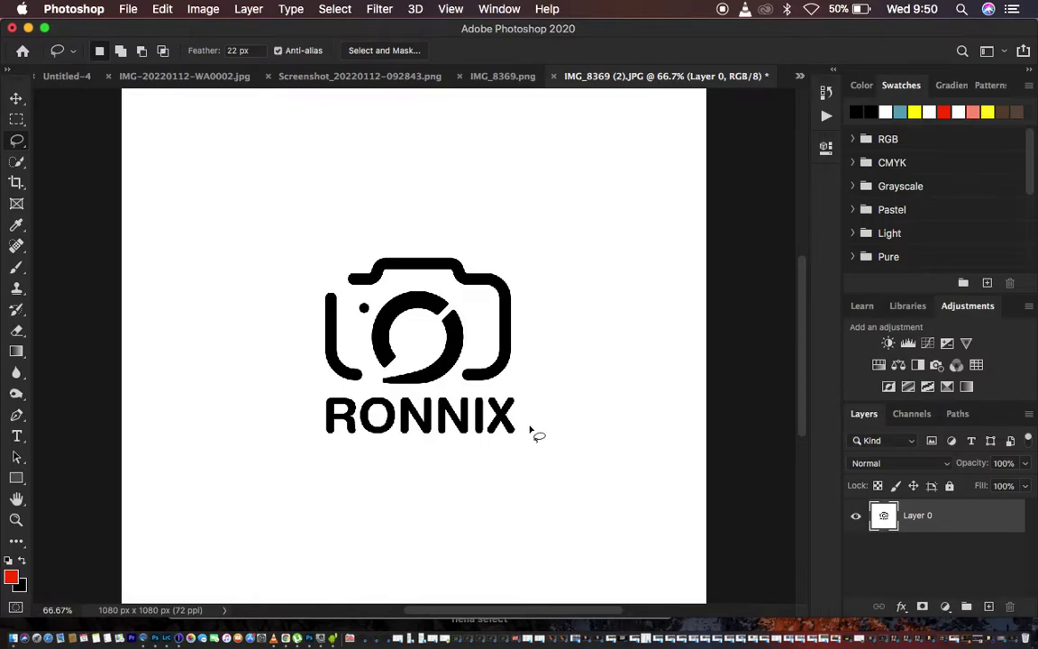
# Step: Open Select > Color Range with Select set to Shadows
pyautogui.click(333, 10)
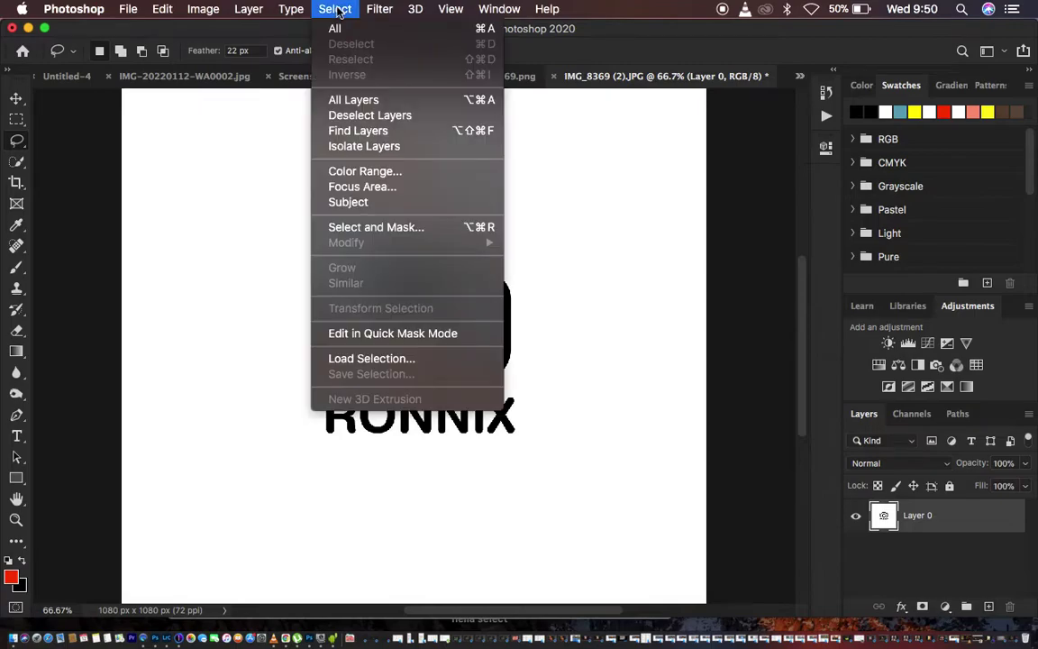
pyautogui.click(365, 172)
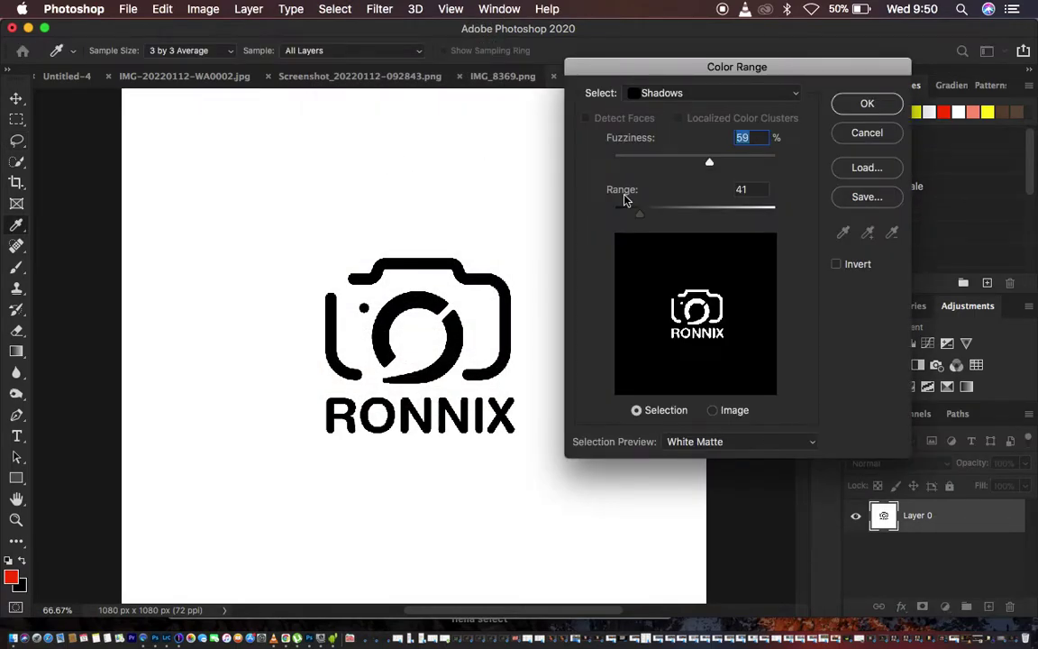
pyautogui.click(671, 96)
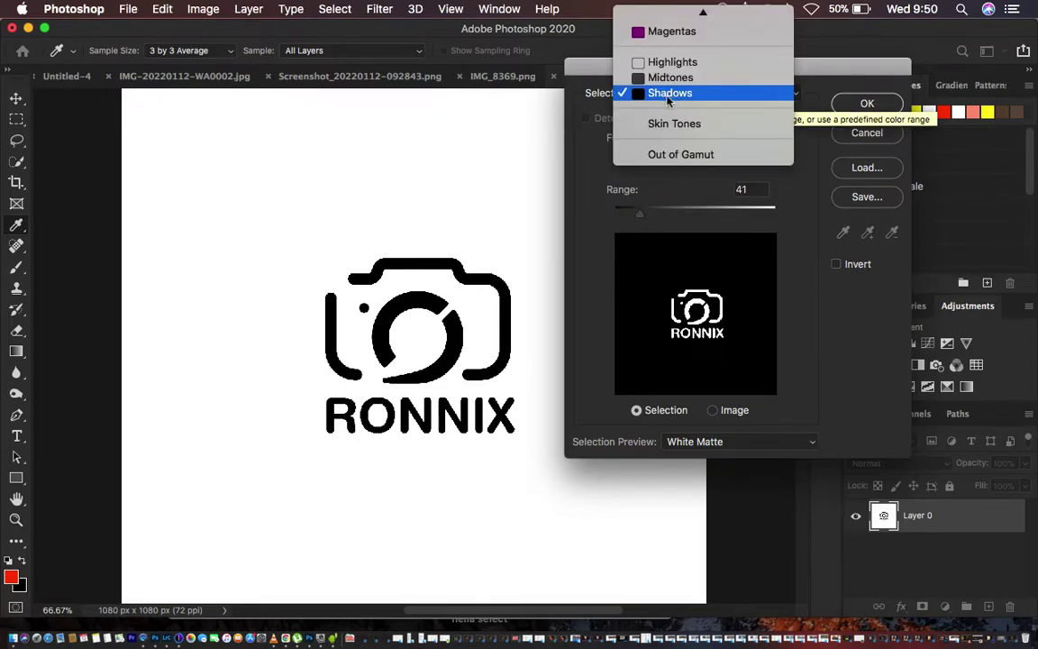
pyautogui.click(672, 94)
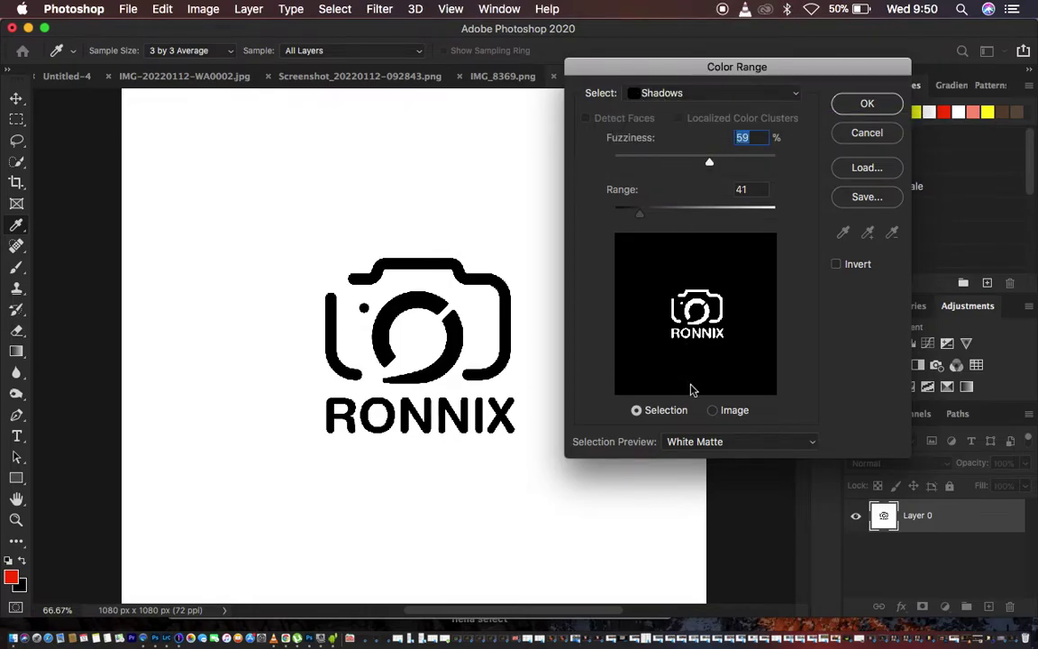
# Step: Preview the shadow selection in Black Matte and then Quick Mask modes
pyautogui.click(706, 443)
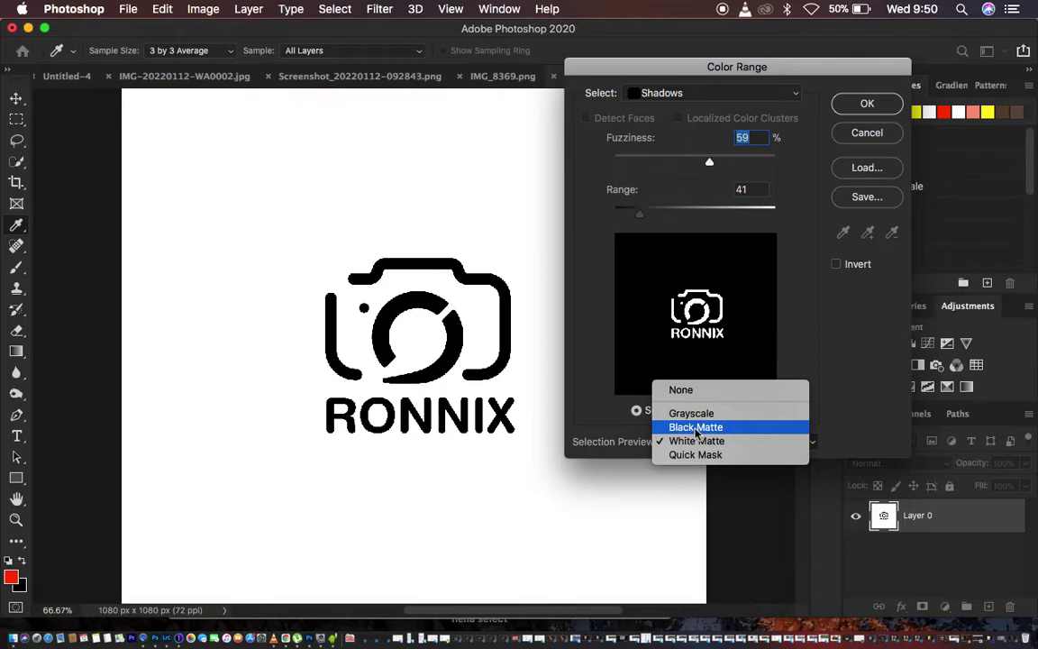
pyautogui.click(696, 431)
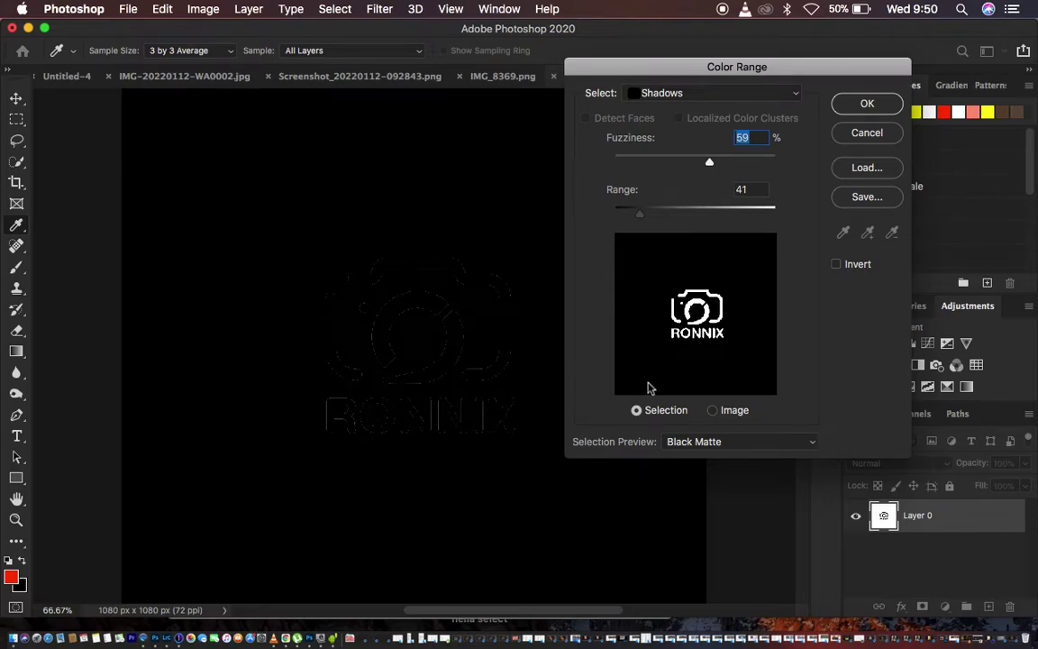
pyautogui.click(701, 441)
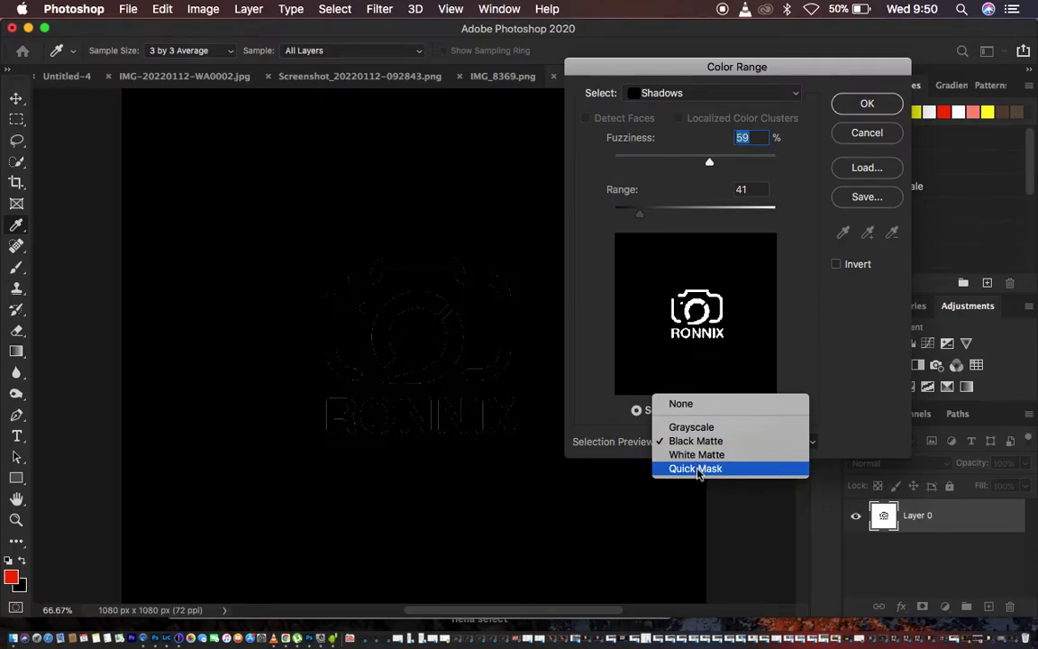
pyautogui.click(699, 470)
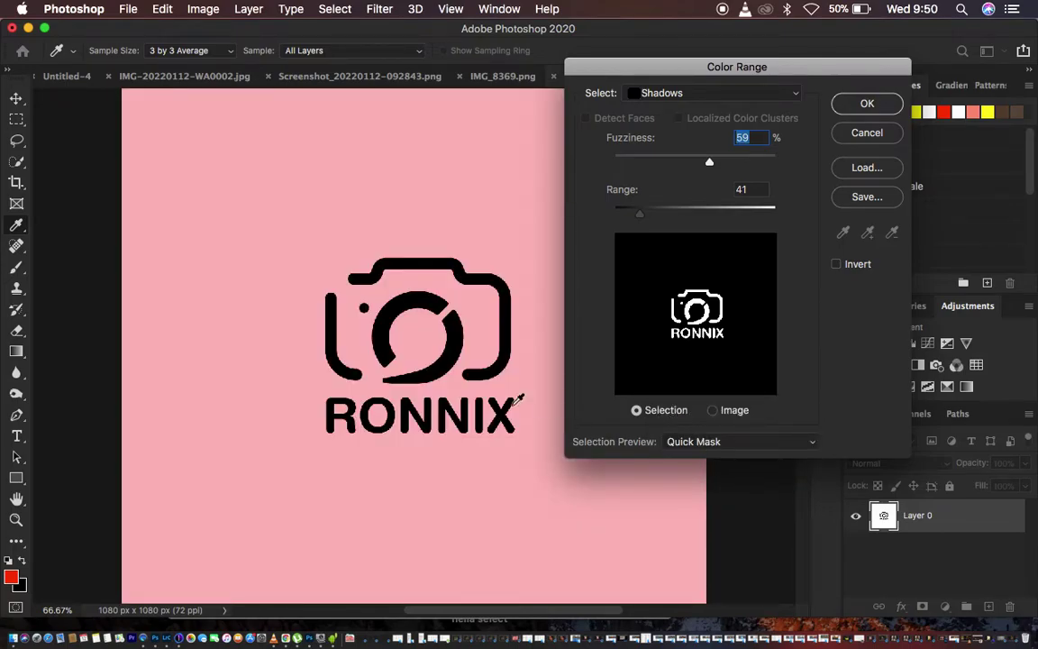
# Step: Set Fuzziness to 72% and Range to 66, previewing against White Matte
pyautogui.click(726, 160)
pyautogui.moveTo(726, 163); pyautogui.dragTo(704, 162)
pyautogui.moveTo(640, 214); pyautogui.dragTo(657, 214)
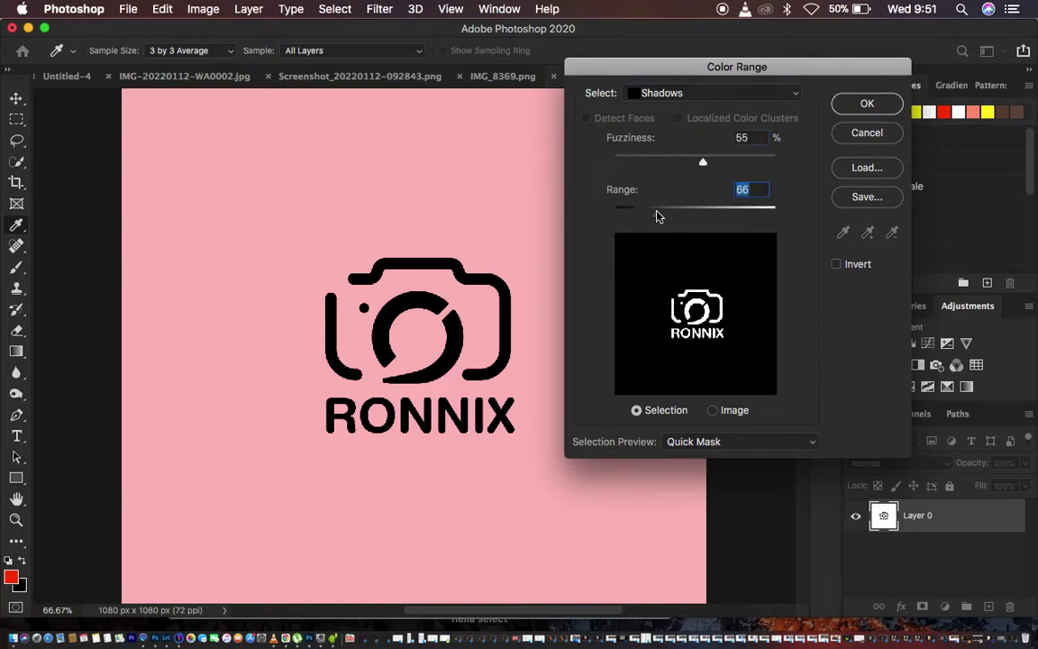
pyautogui.click(712, 440)
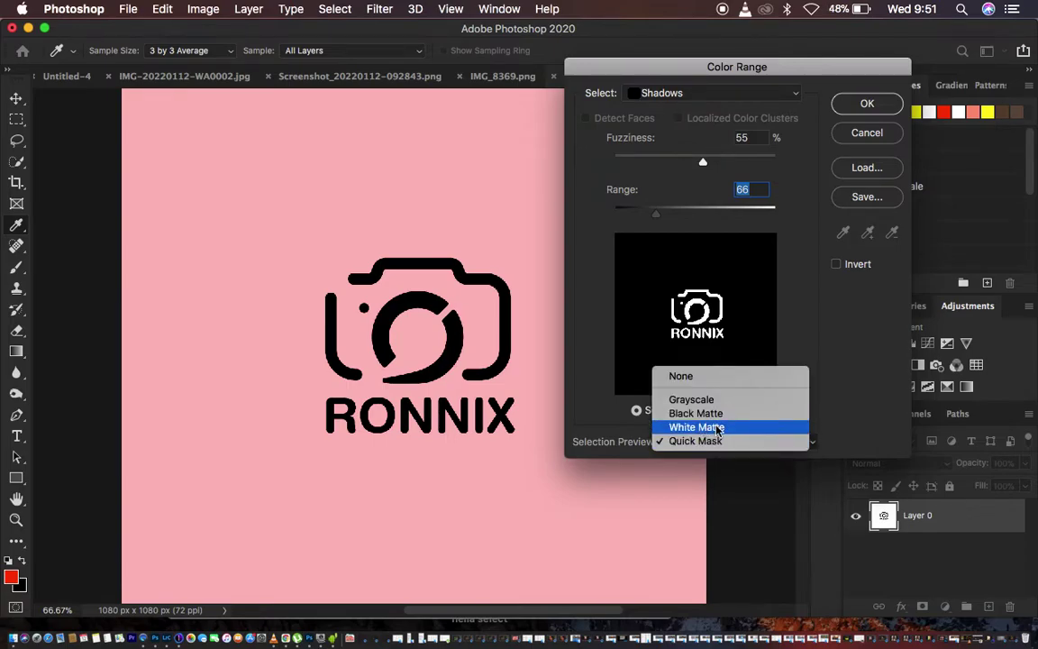
pyautogui.click(717, 430)
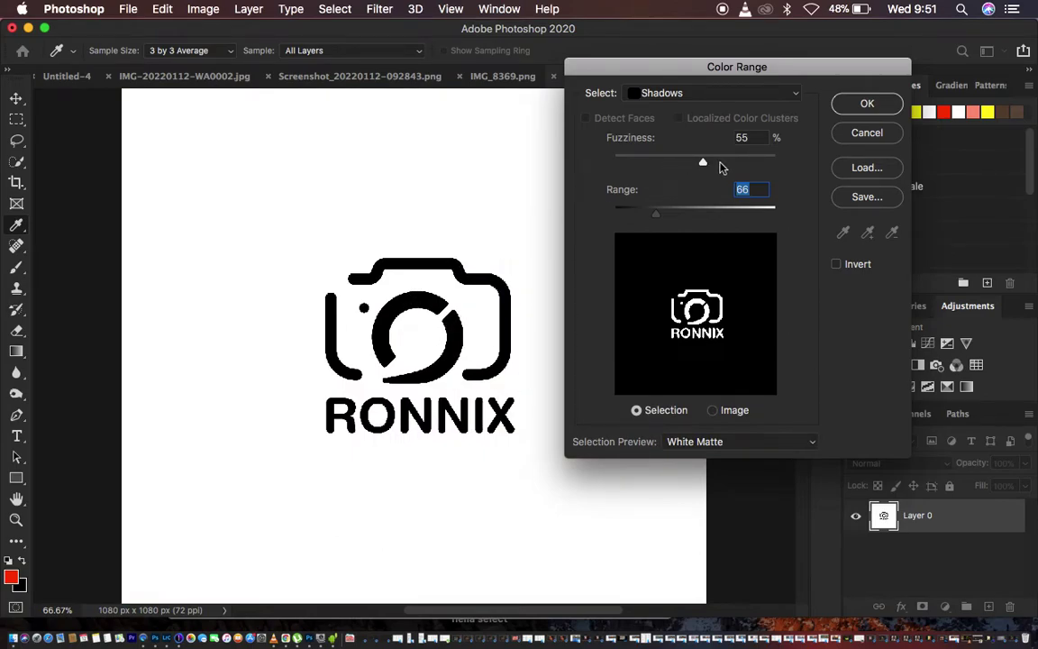
pyautogui.moveTo(715, 165)
pyautogui.mouseDown()
pyautogui.moveTo(737, 165)
pyautogui.moveTo(688, 165)
pyautogui.moveTo(753, 165)
pyautogui.moveTo(731, 165)
pyautogui.mouseUp()
# Step: Apply the Color Range selection, zoom in to check the logo edges, then fit on screen
pyautogui.click(861, 105)
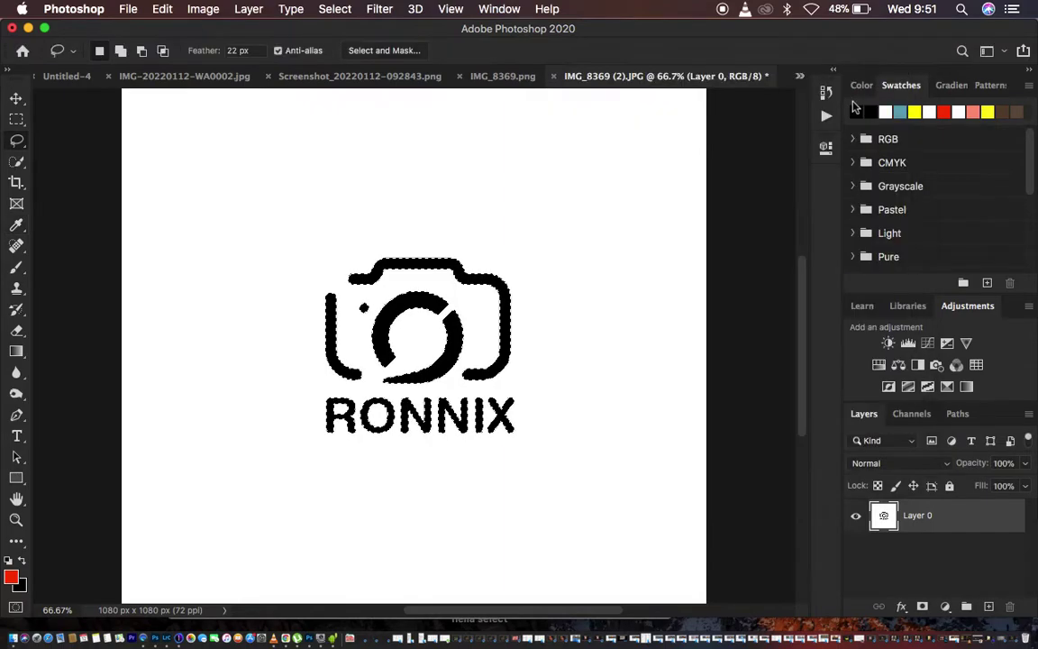
pyautogui.press('super+equal')
pyautogui.press('super+equal')
pyautogui.press('super+equal')
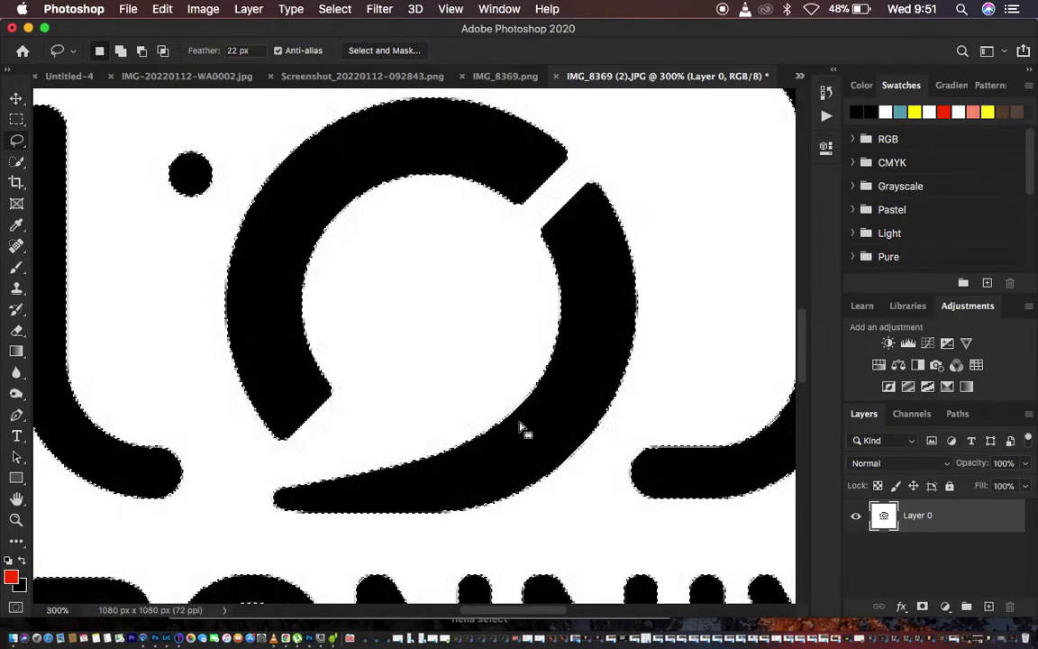
pyautogui.scroll(-5, 528, 433)
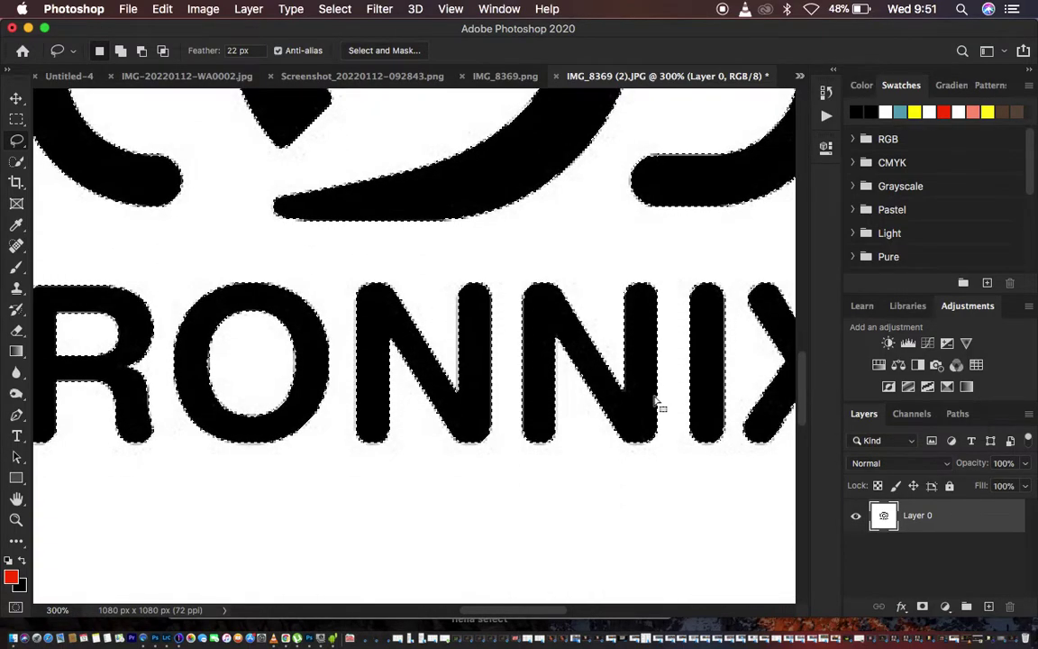
pyautogui.press('super+equal')
pyautogui.press('super+0')
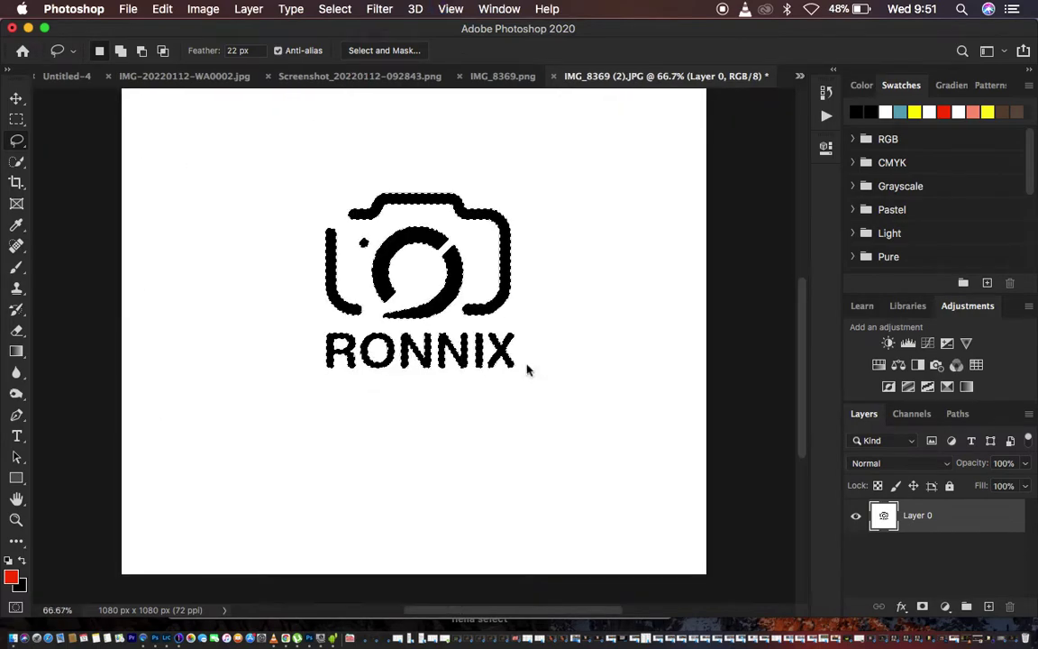
# Step: Add a black (000000) Solid Color fill layer masked to the logo, then select Layer 0
pyautogui.click(945, 607)
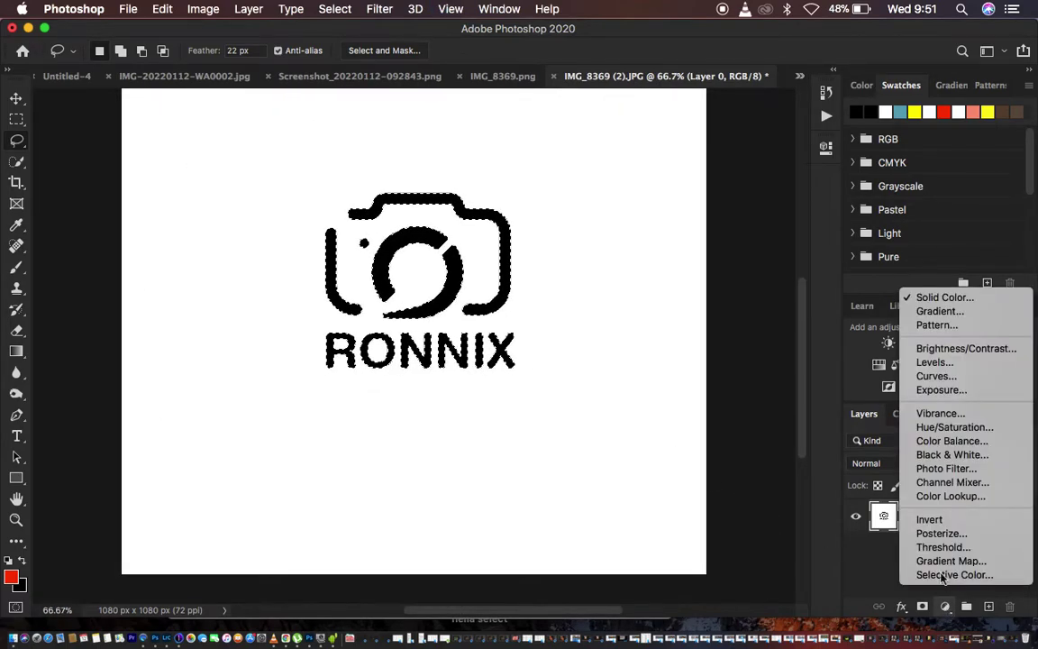
pyautogui.click(943, 298)
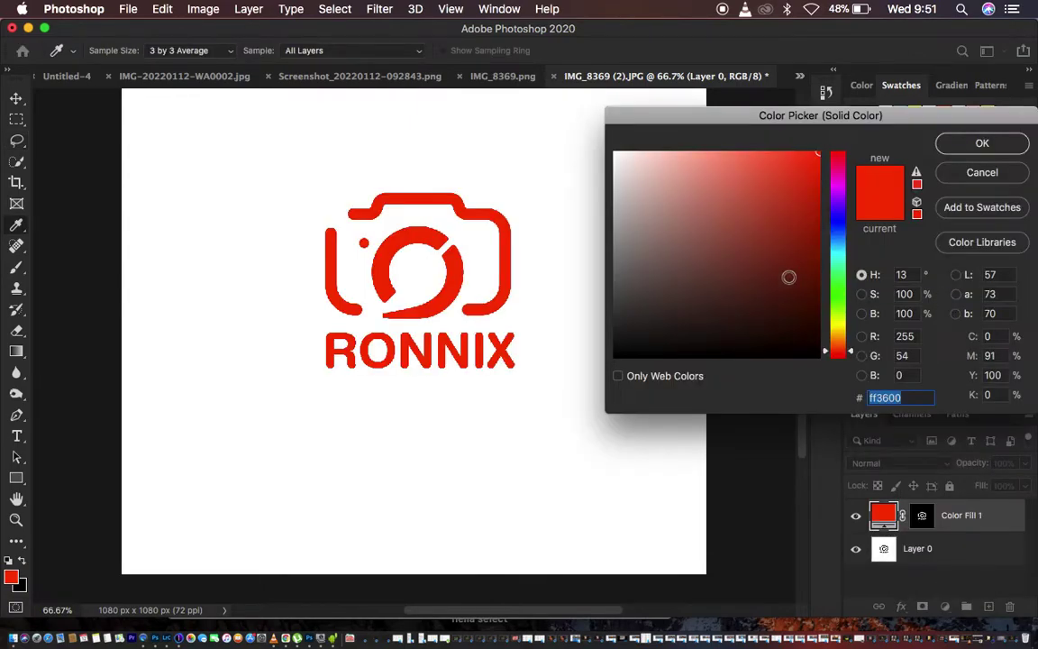
pyautogui.click(712, 214)
pyautogui.moveTo(712, 215)
pyautogui.mouseDown()
pyautogui.moveTo(640, 294)
pyautogui.moveTo(609, 376)
pyautogui.mouseUp()
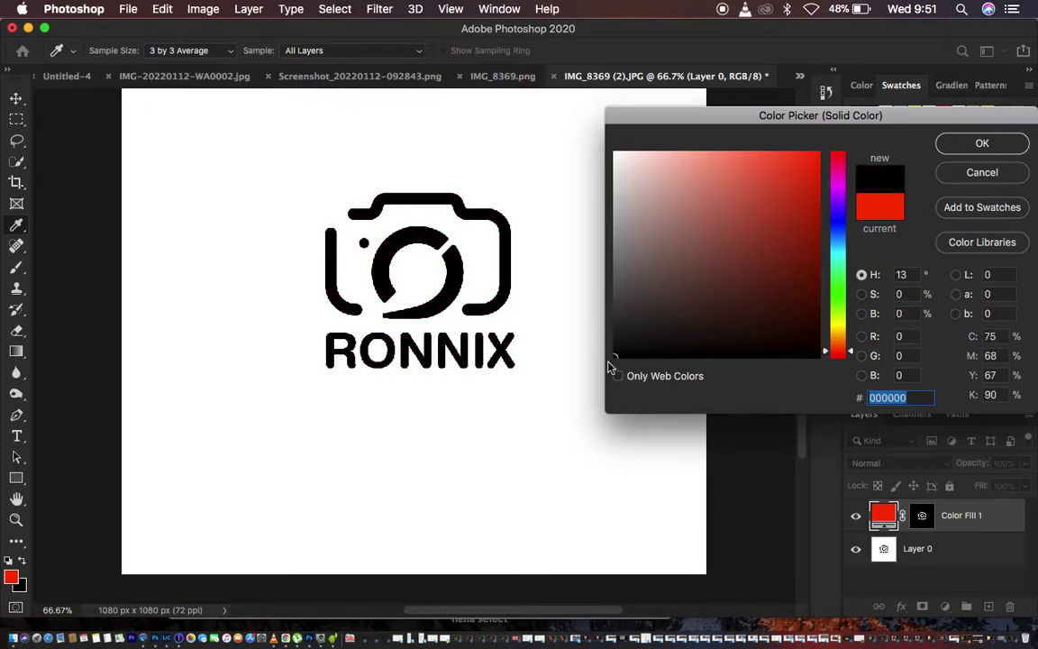
pyautogui.click(958, 144)
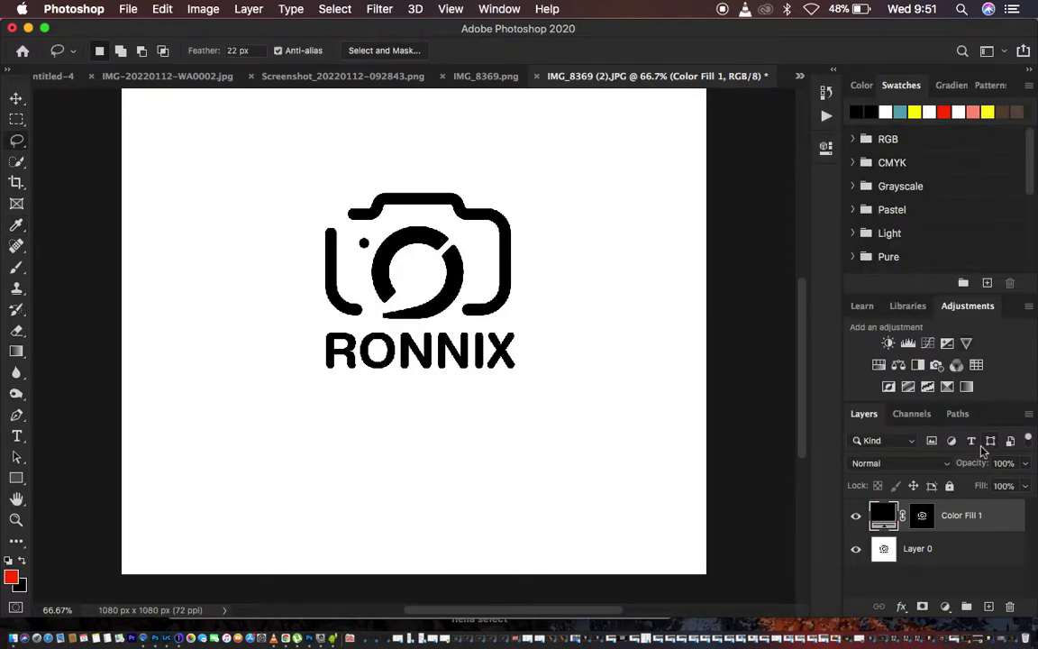
pyautogui.click(962, 552)
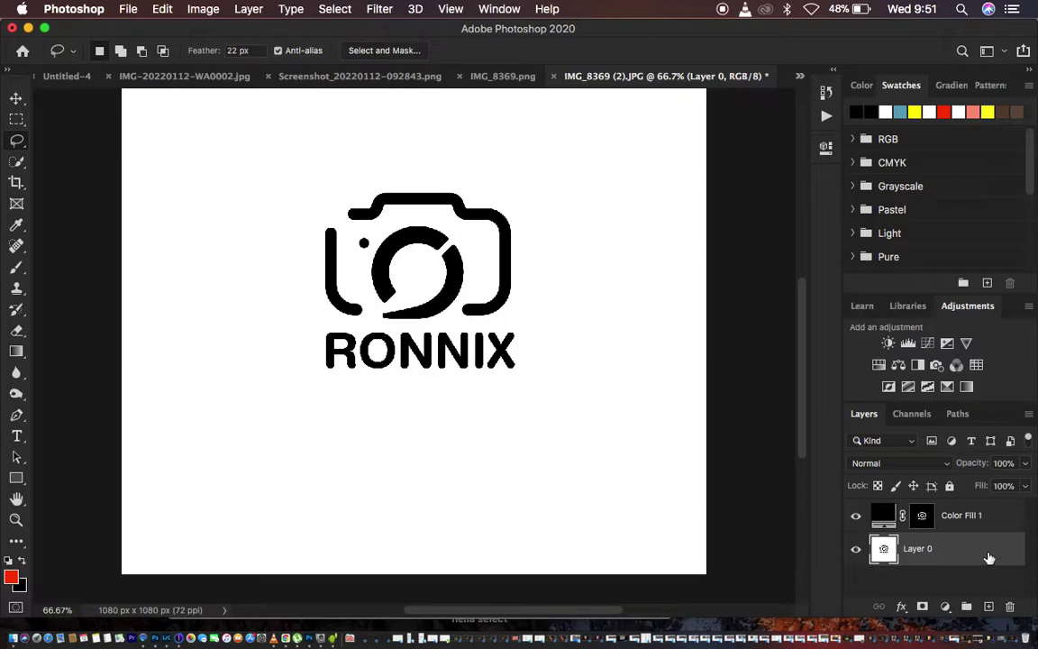
# Step: Delete Layer 0 so the black logo sits on transparency, zooming to inspect the edges
pyautogui.moveTo(989, 558); pyautogui.dragTo(1010, 607)
pyautogui.press('super+equal')
pyautogui.press('super+equal')
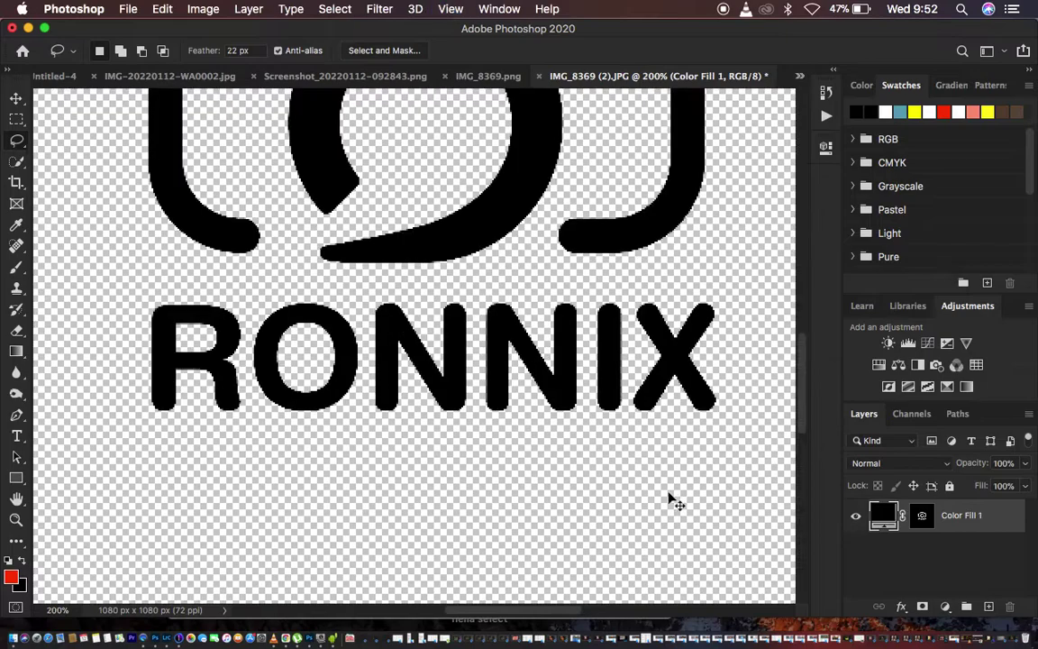
pyautogui.press('super+minus')
pyautogui.press('super+minus')
pyautogui.press('super+minus')
pyautogui.press('super+equal')
pyautogui.press('super+equal')
pyautogui.press('super+equal')
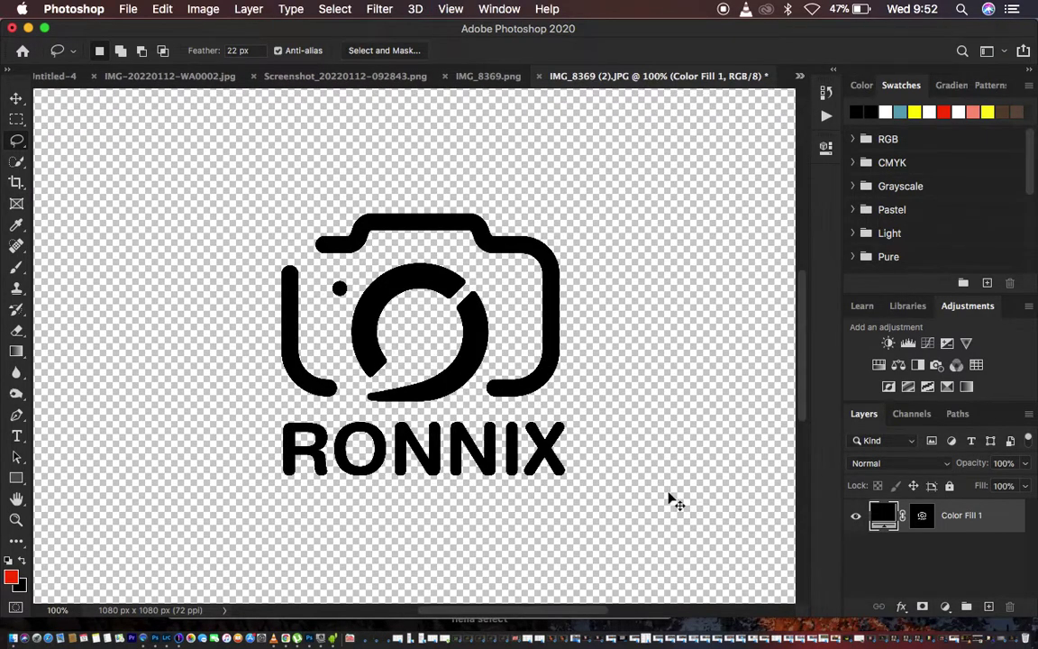
pyautogui.press('super+minus')
pyautogui.press('super+minus')
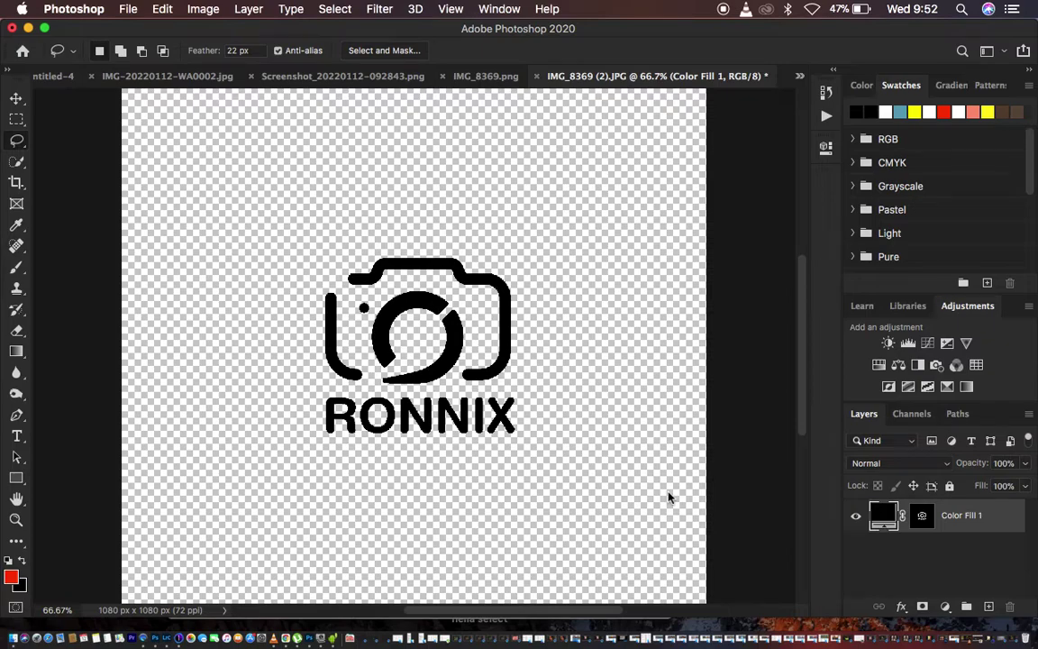
# Step: Save a copy to your computer as PNG named 'logo tutorial' on the Desktop
pyautogui.click(128, 11)
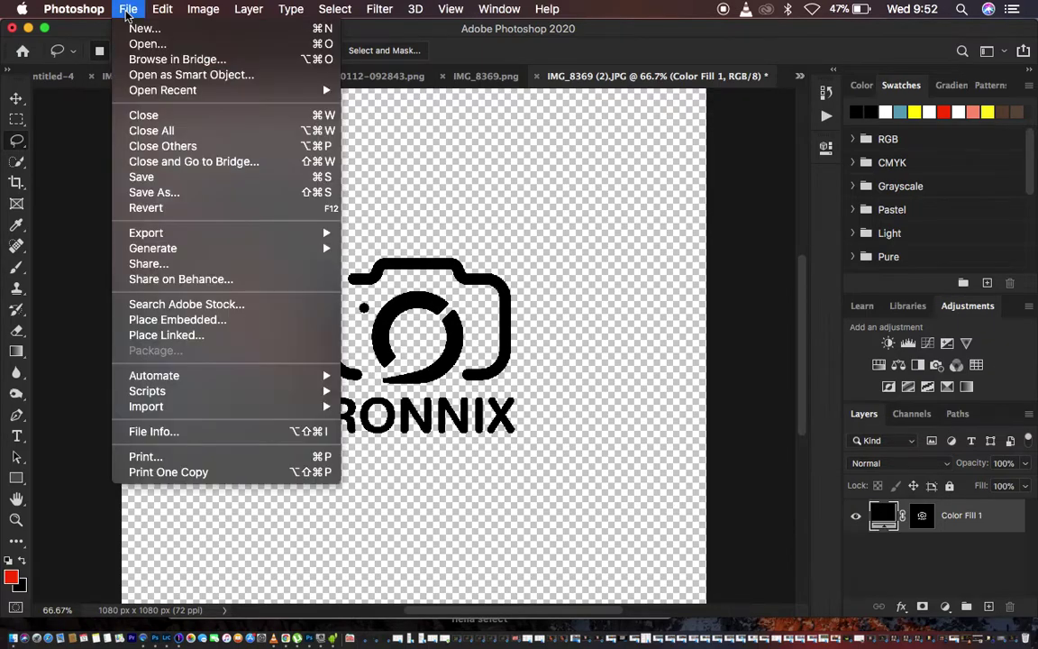
pyautogui.click(161, 193)
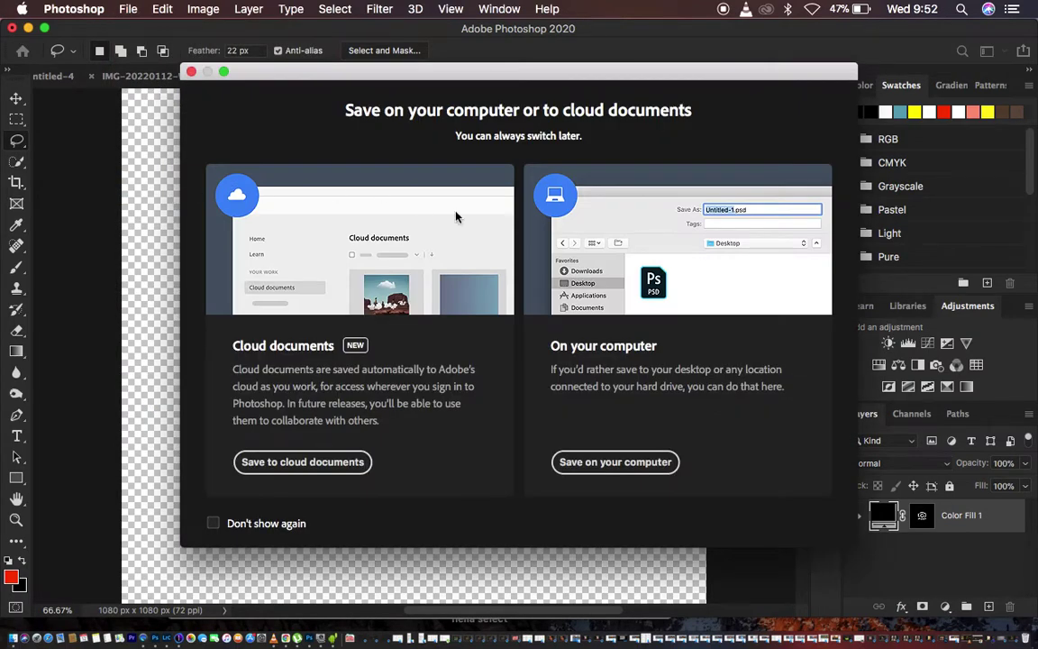
pyautogui.click(605, 464)
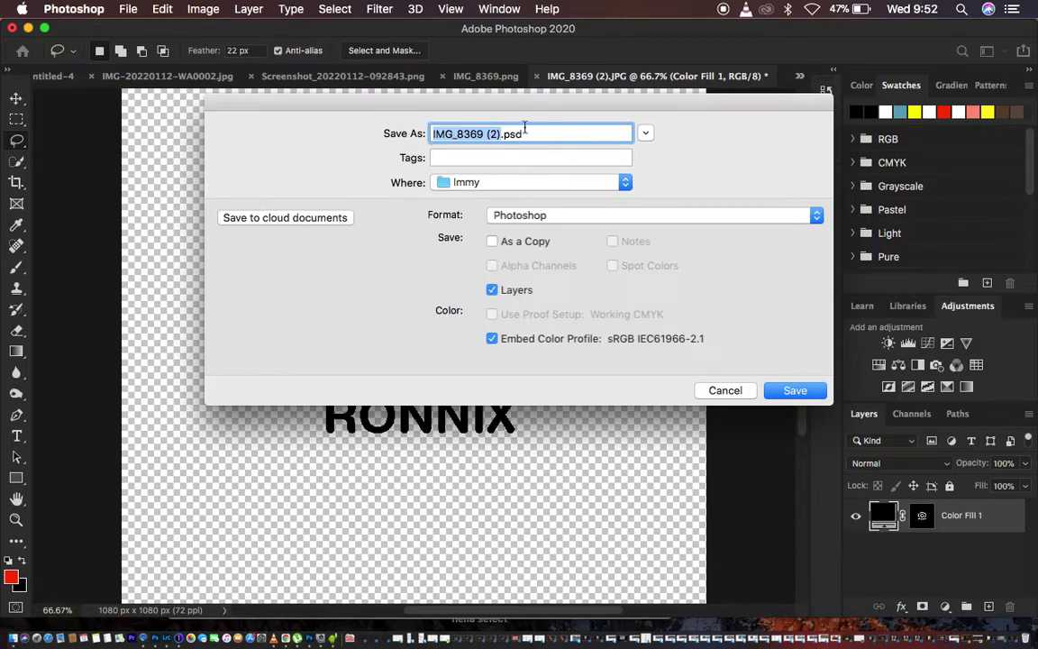
pyautogui.write('logo t')
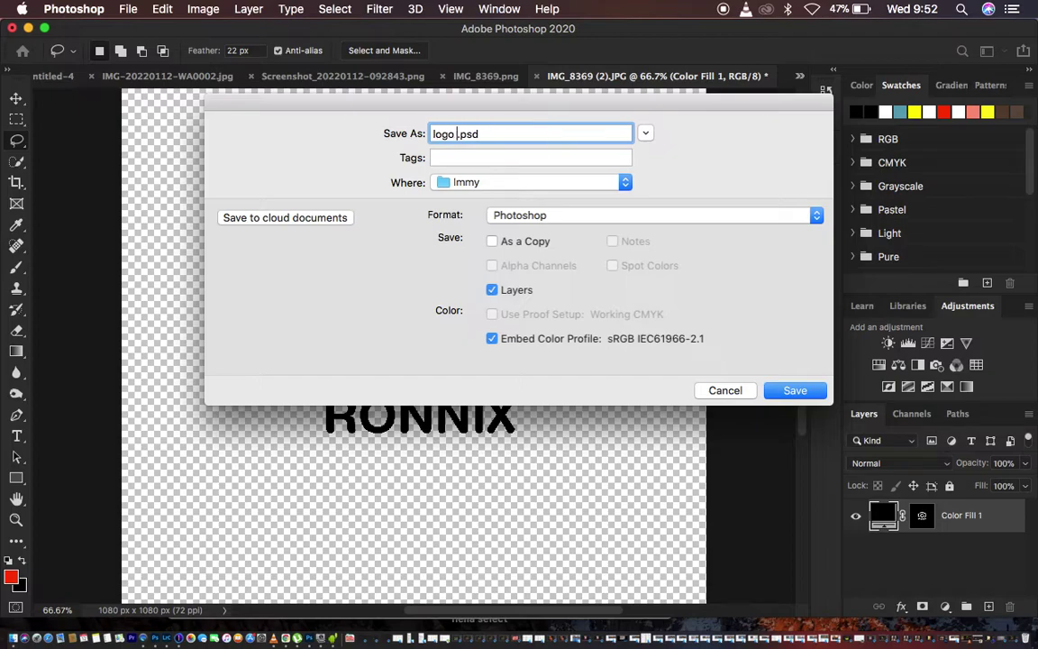
pyautogui.write('utorial')
pyautogui.click(626, 183)
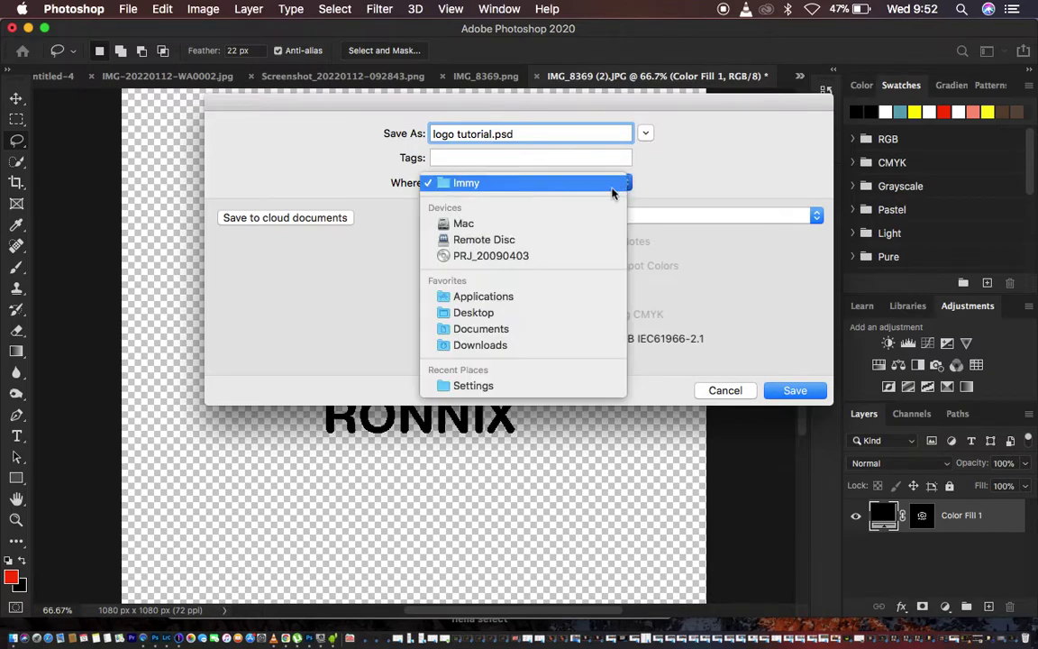
pyautogui.click(484, 317)
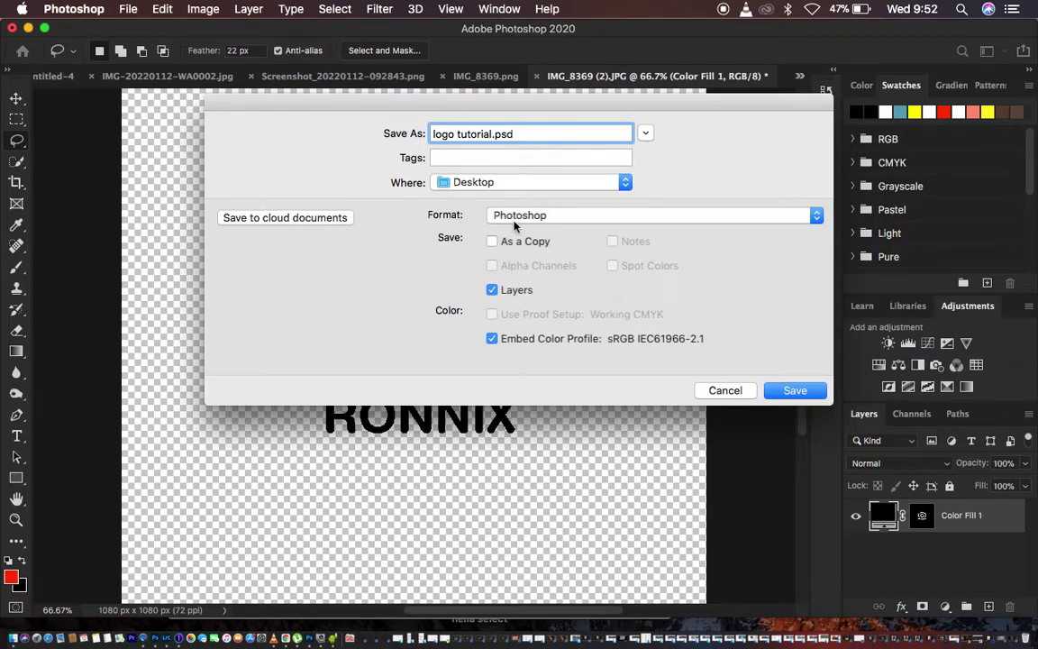
pyautogui.click(561, 217)
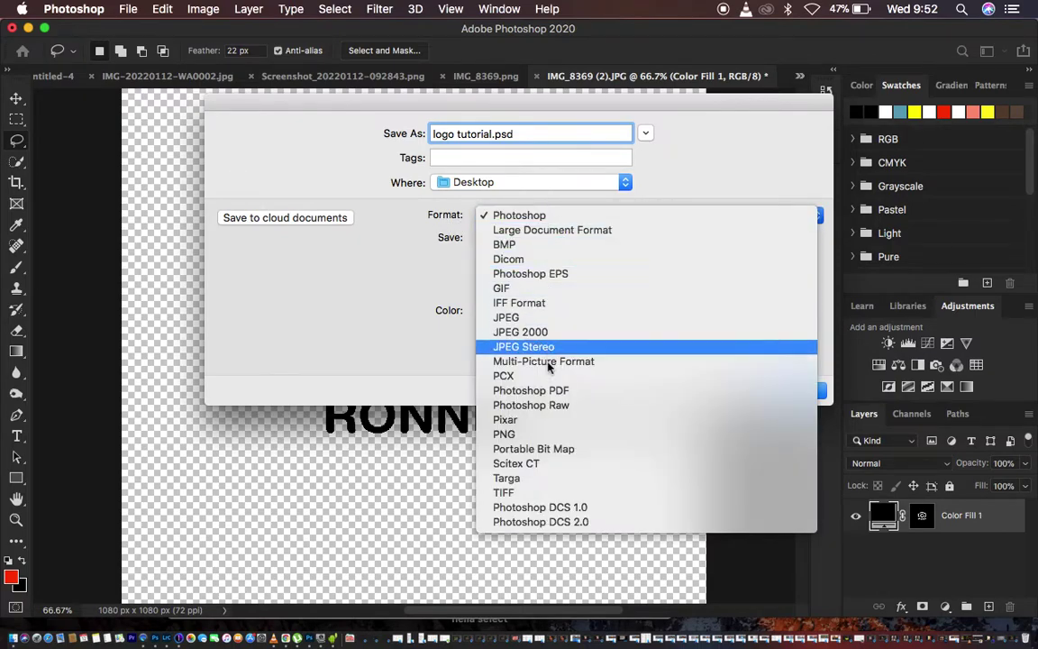
pyautogui.click(540, 437)
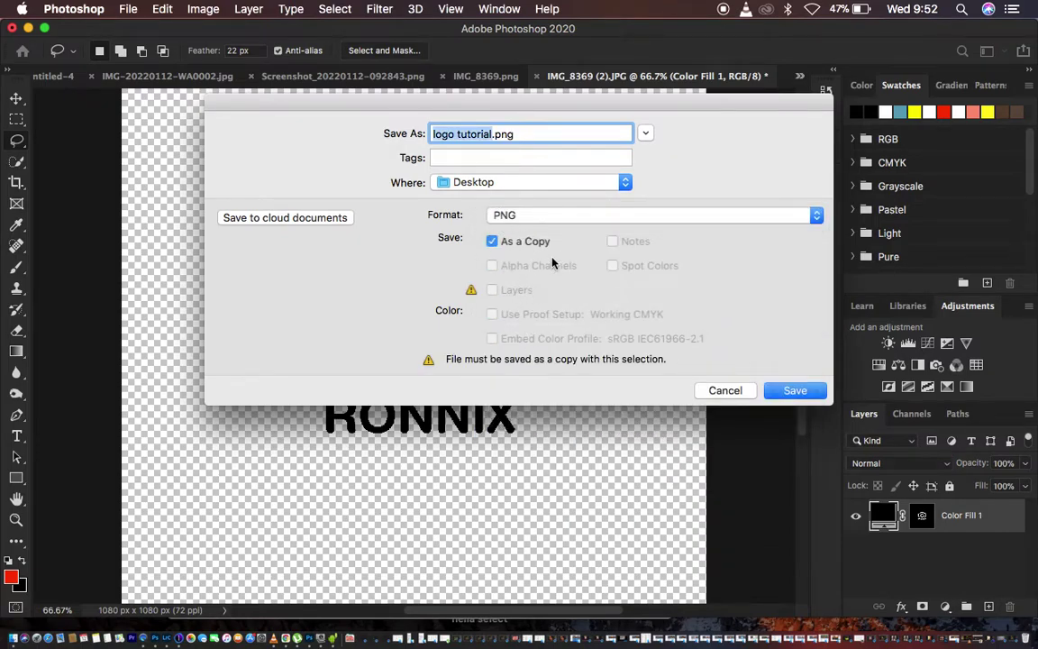
pyautogui.click(795, 393)
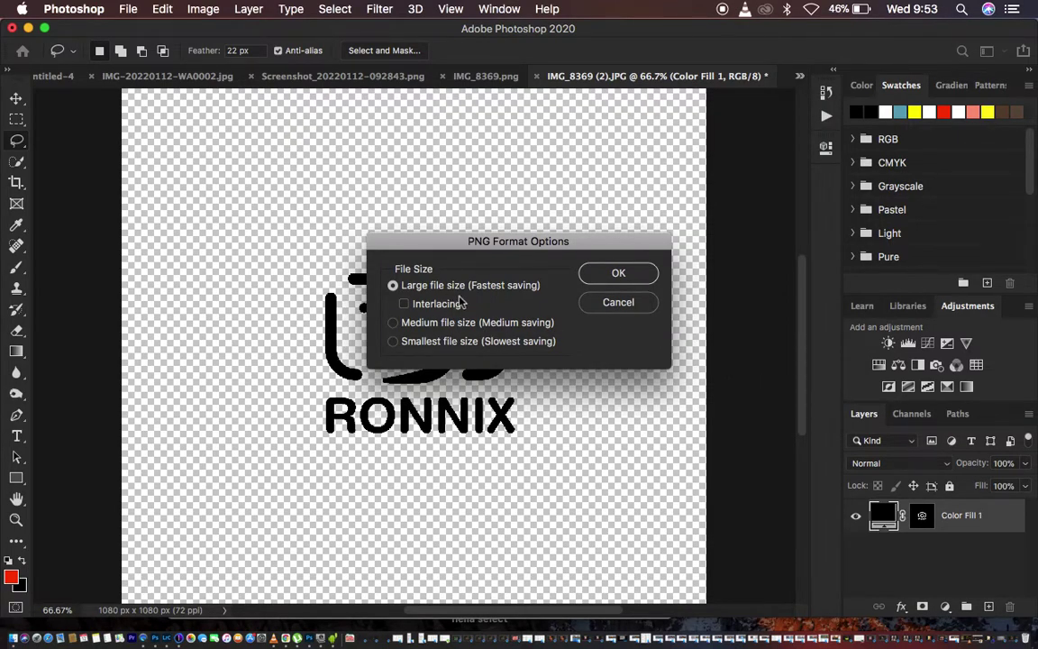
# Step: Accept Large file size in PNG Format Options to finish saving
pyautogui.click(619, 276)
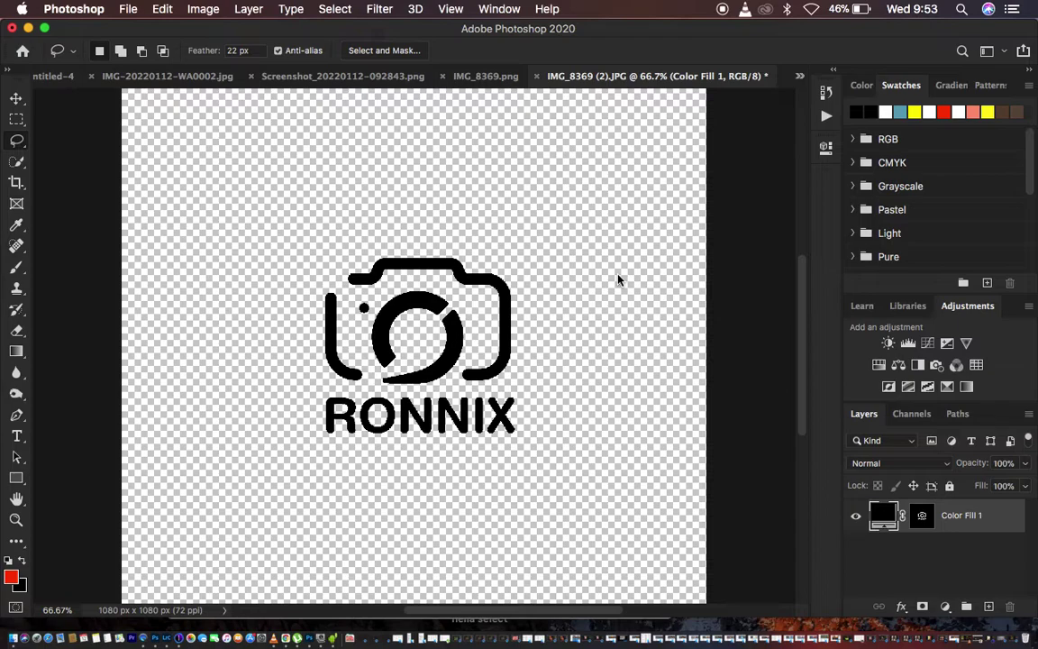
# Step: Dismiss the fill/adjustment layer list and switch to the Untitled-4 photo document
pyautogui.click(945, 607)
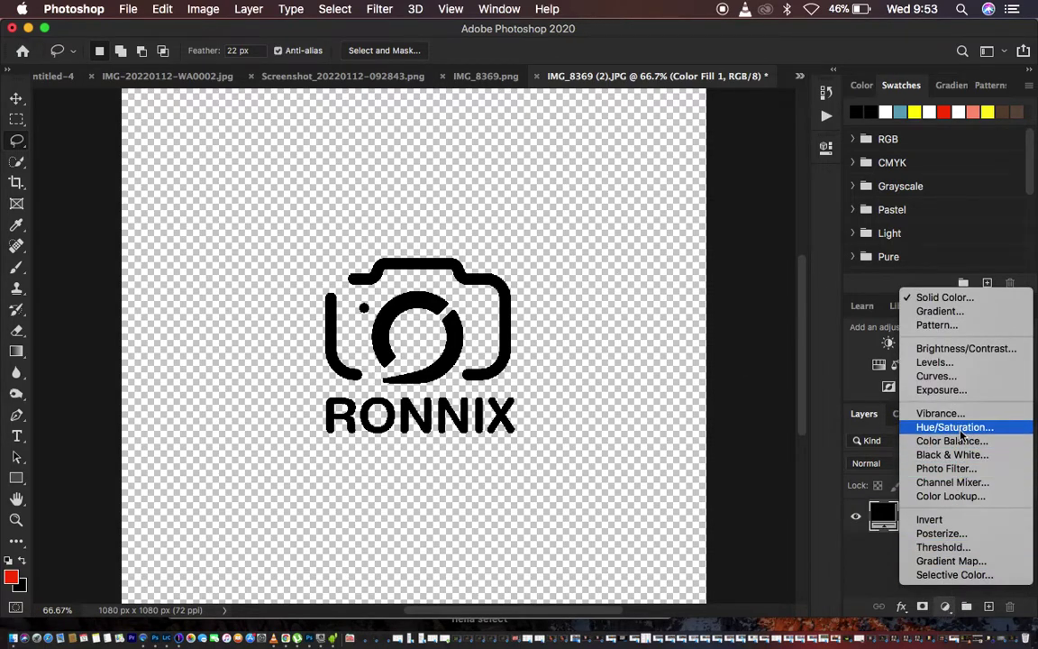
pyautogui.click(781, 428)
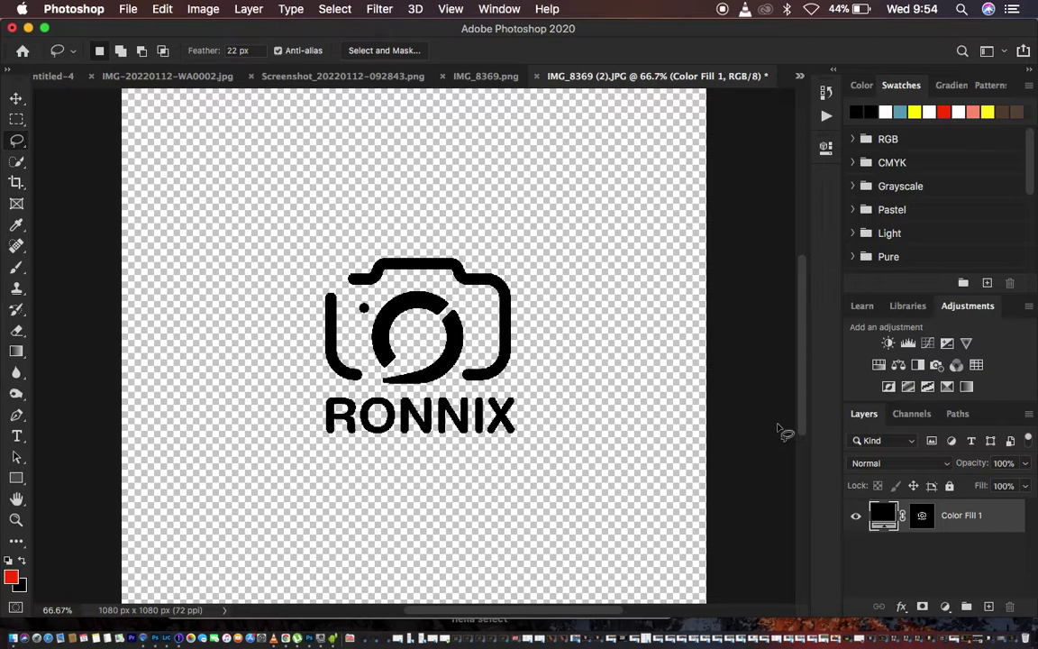
pyautogui.click(181, 77)
pyautogui.click(79, 76)
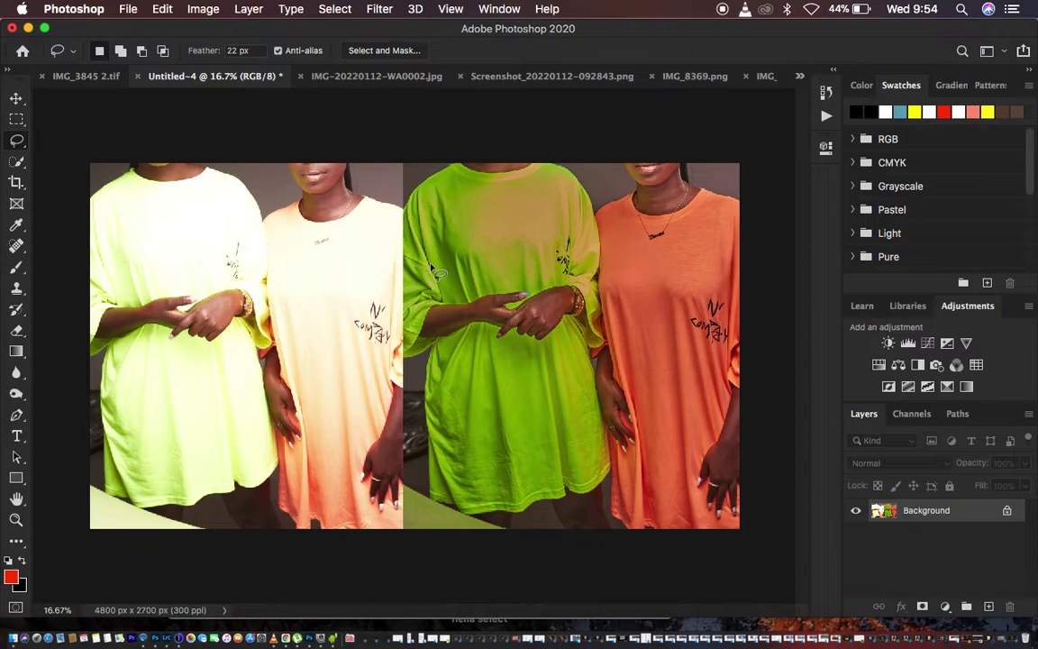
# Step: Open Finder on the Desktop and collapse the JAZMINE 236 folder
pyautogui.click(15, 639)
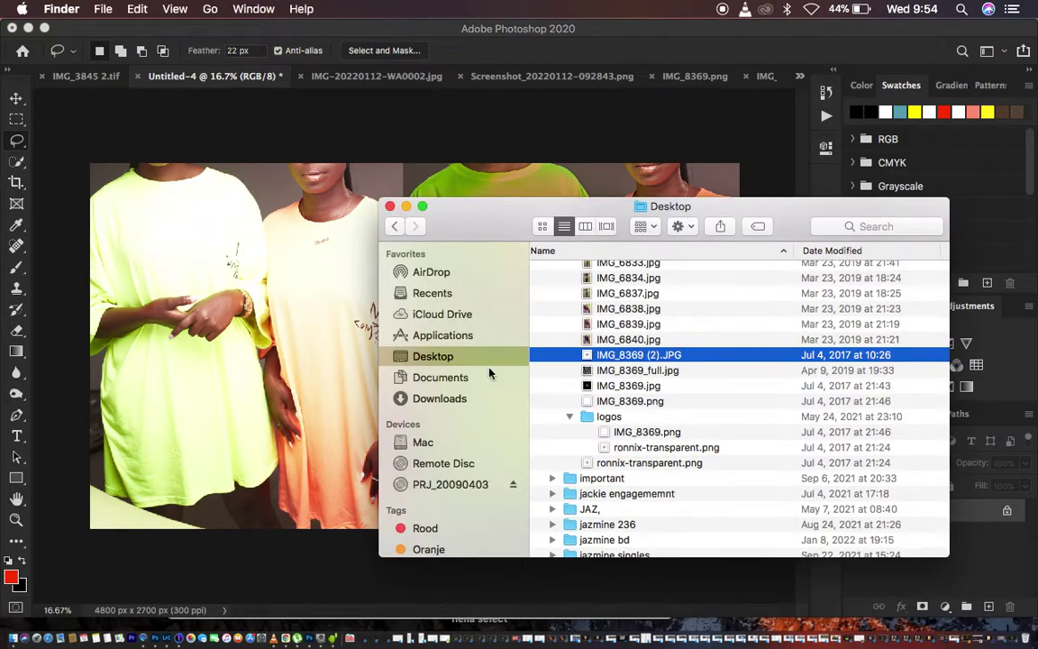
pyautogui.scroll(15, 676, 338)
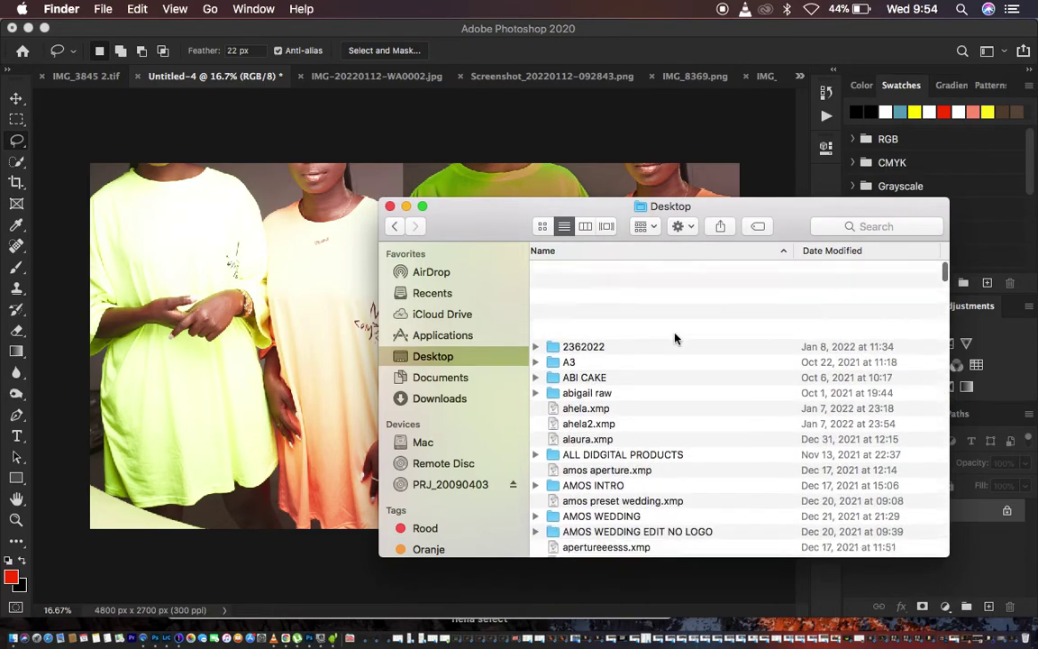
pyautogui.scroll(-20, 675, 338)
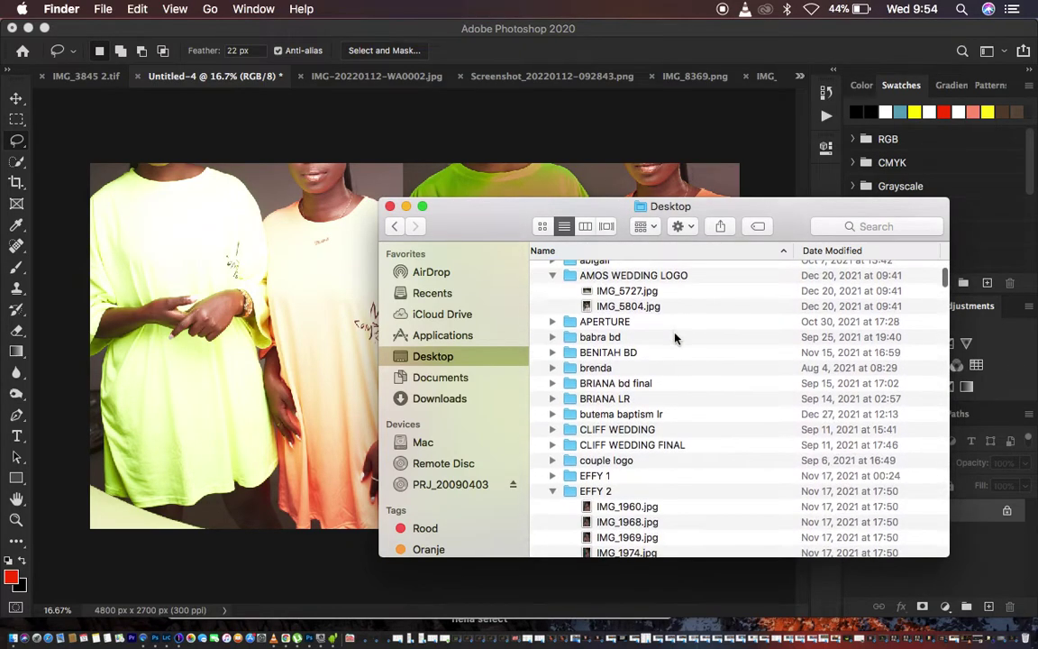
pyautogui.scroll(-8, 675, 338)
pyautogui.scroll(6, 674, 338)
pyautogui.hscroll(-1, 554, 383)
pyautogui.click(555, 376)
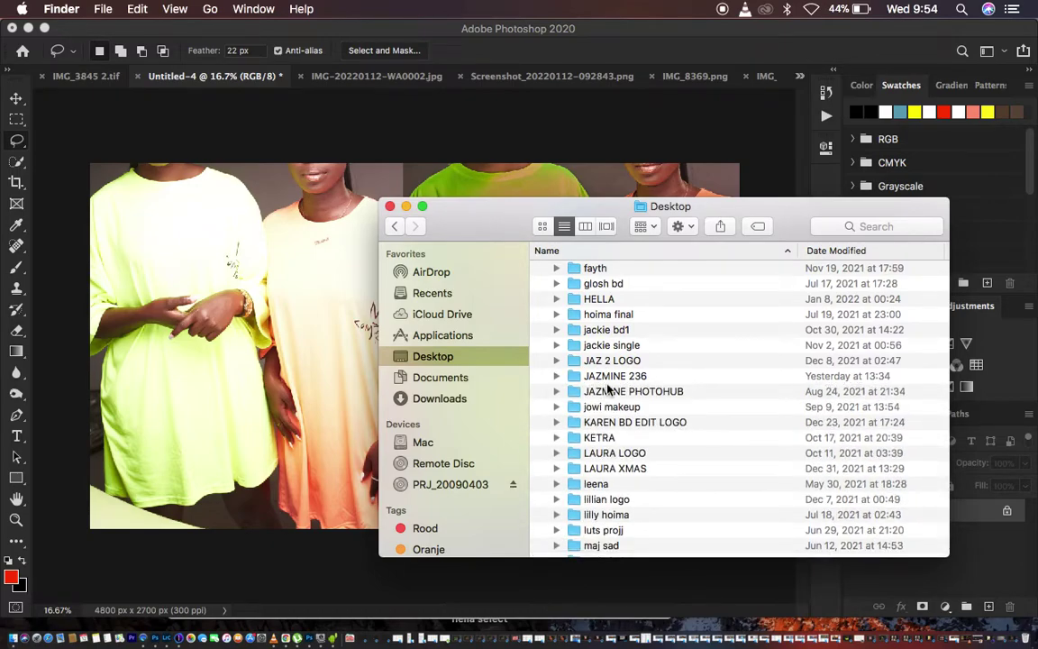
# Step: Collapse capture21, find logo tutorial.png and drag it onto the shirt photo
pyautogui.scroll(-5, 629, 385)
pyautogui.scroll(-6, 628, 385)
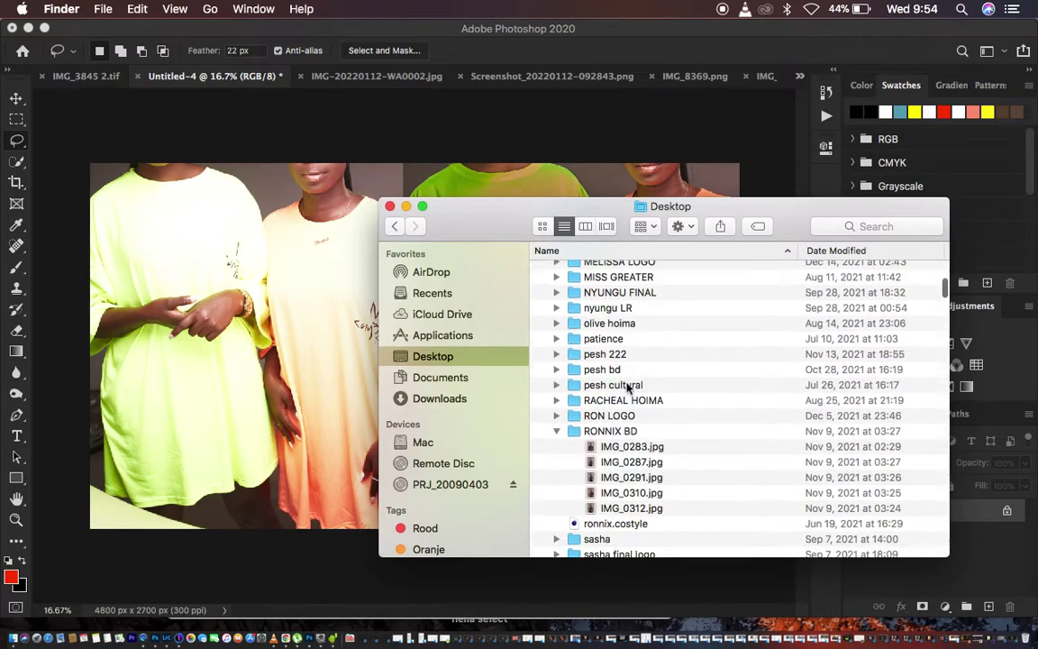
pyautogui.scroll(10, 628, 386)
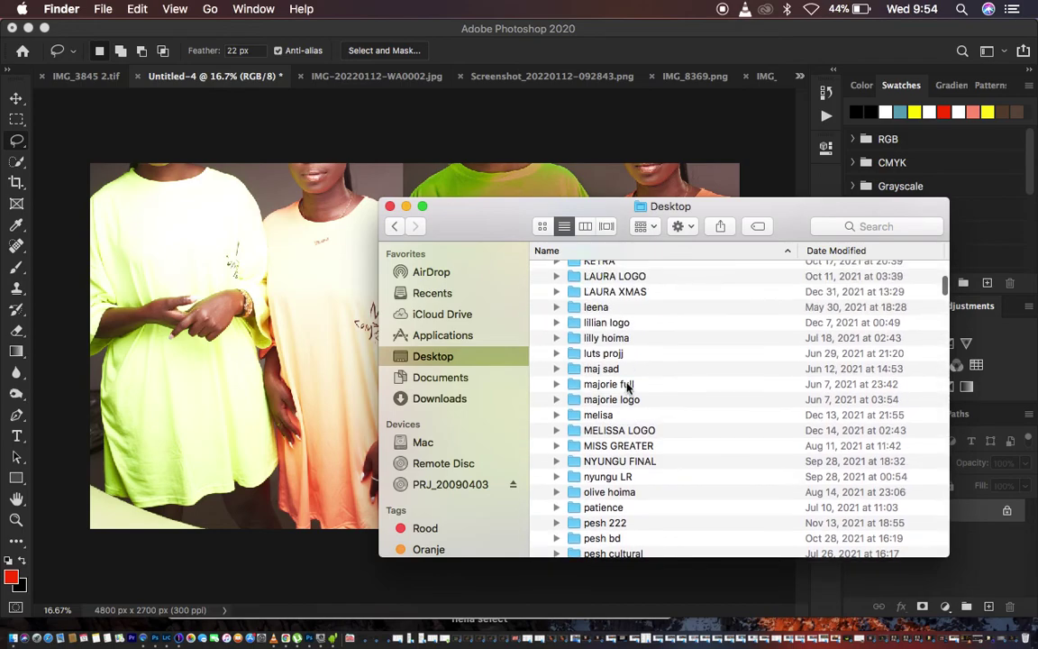
pyautogui.scroll(10, 628, 386)
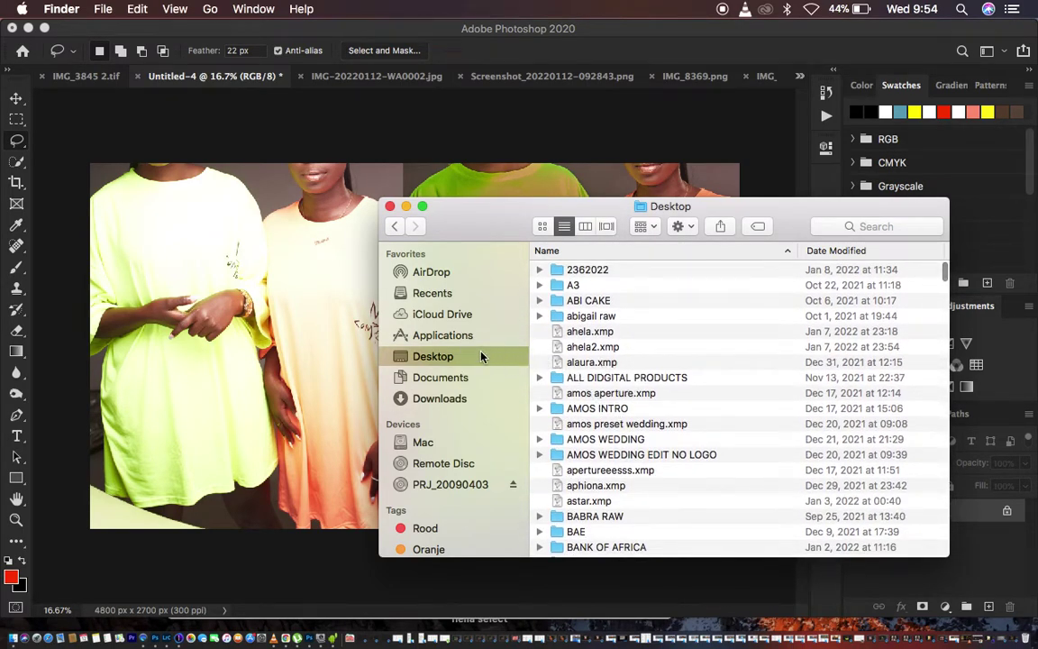
pyautogui.scroll(-10, 658, 423)
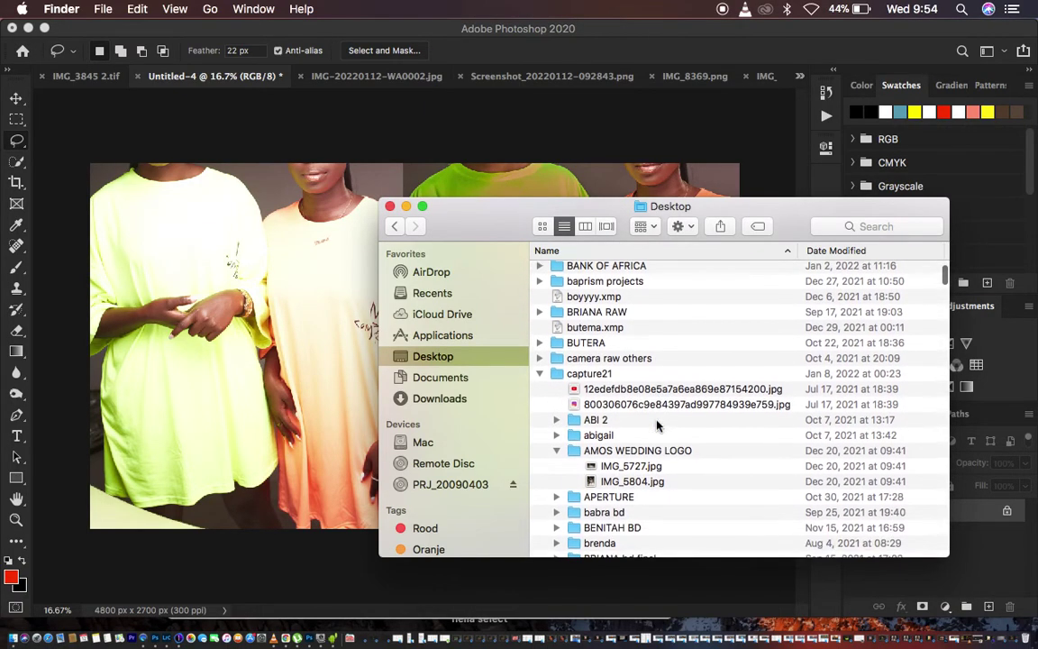
pyautogui.click(540, 372)
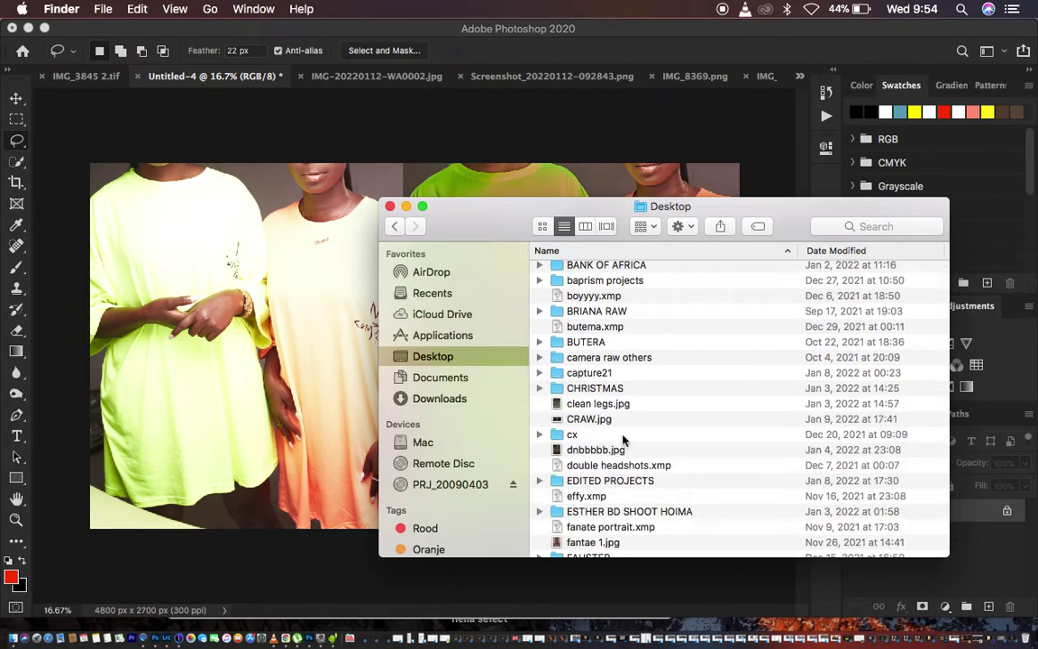
pyautogui.scroll(-12, 629, 447)
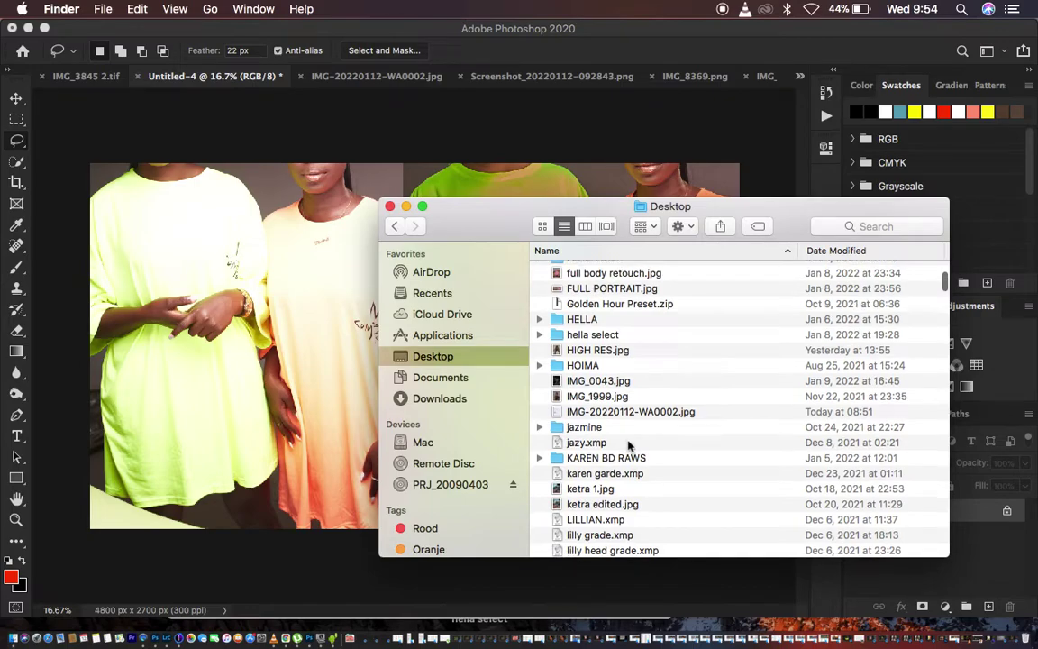
pyautogui.scroll(-5, 629, 446)
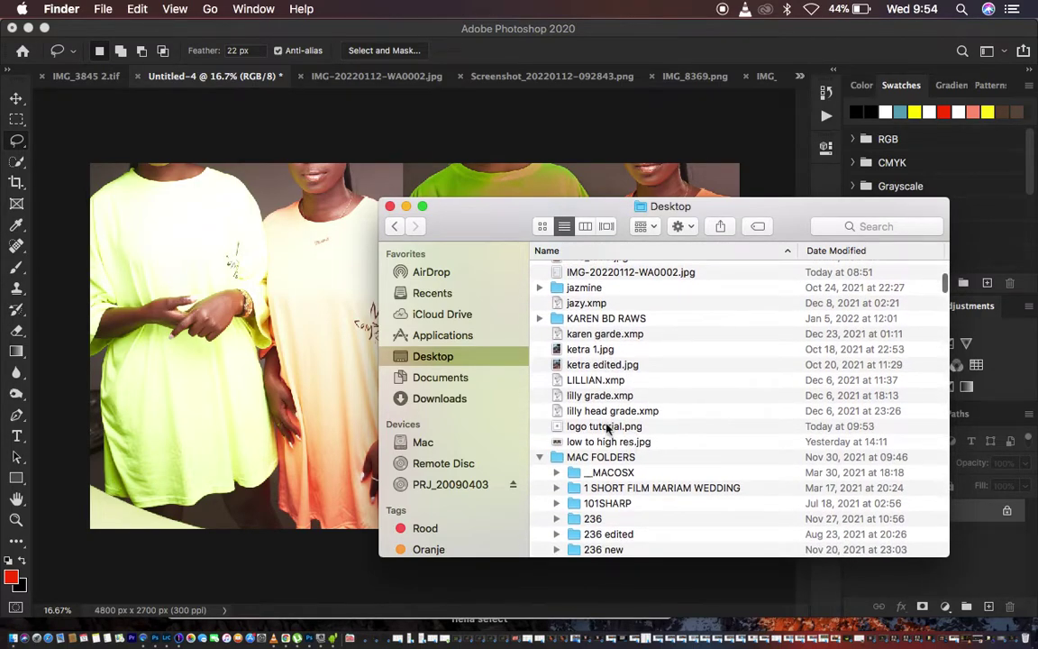
pyautogui.click(605, 428)
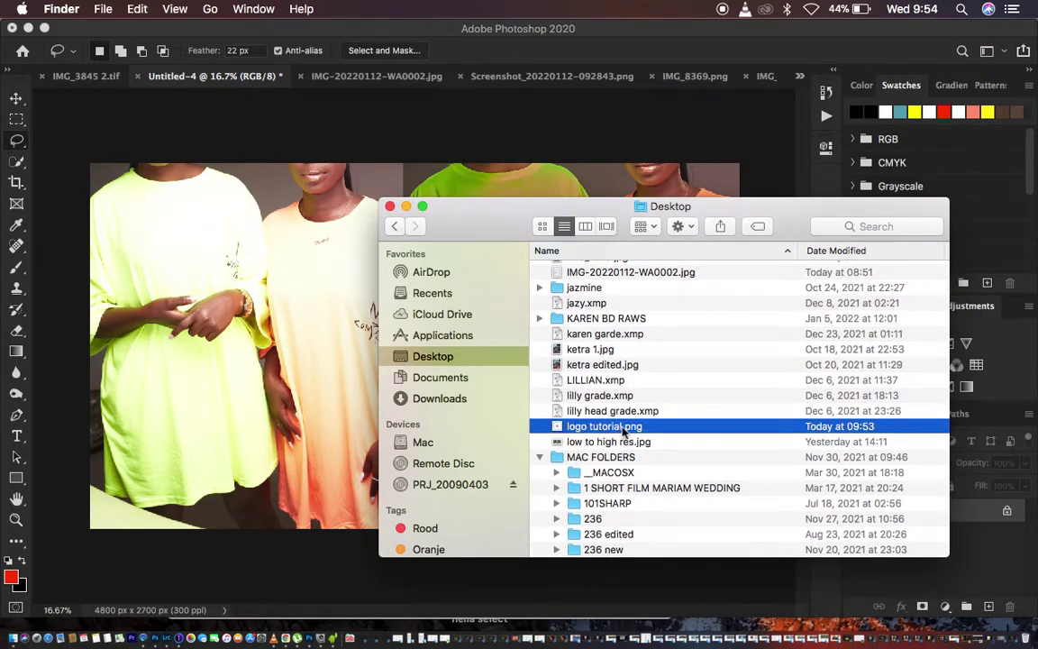
pyautogui.moveTo(622, 432); pyautogui.dragTo(317, 304)
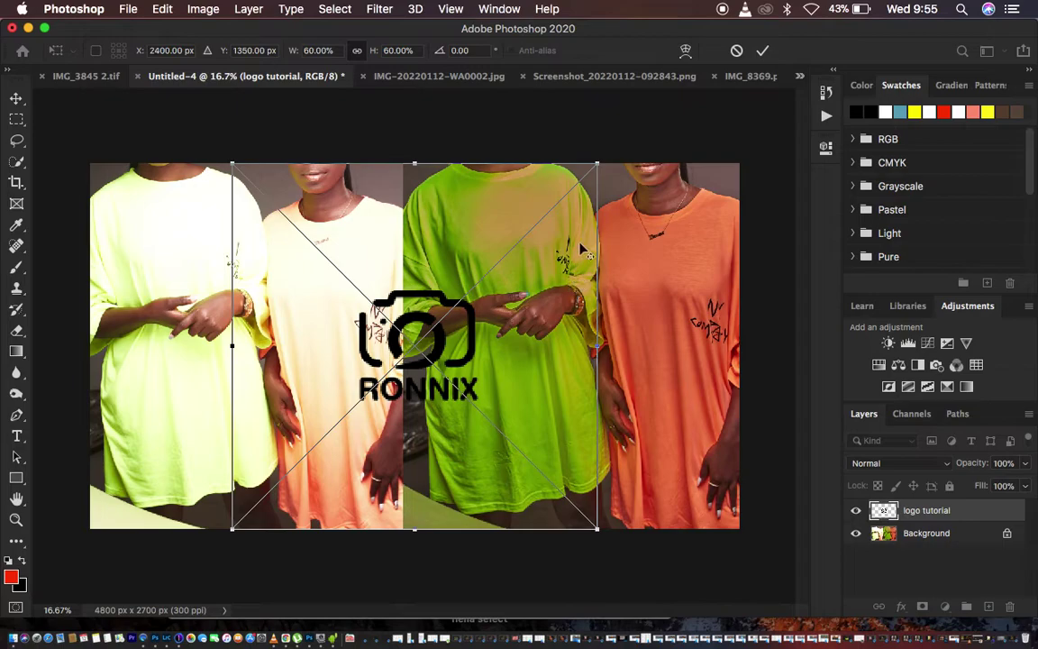
# Step: Scale the placed logo down to 15.58% in the bottom-left corner and commit it
pyautogui.click(598, 166)
pyautogui.moveTo(598, 166); pyautogui.dragTo(143, 467)
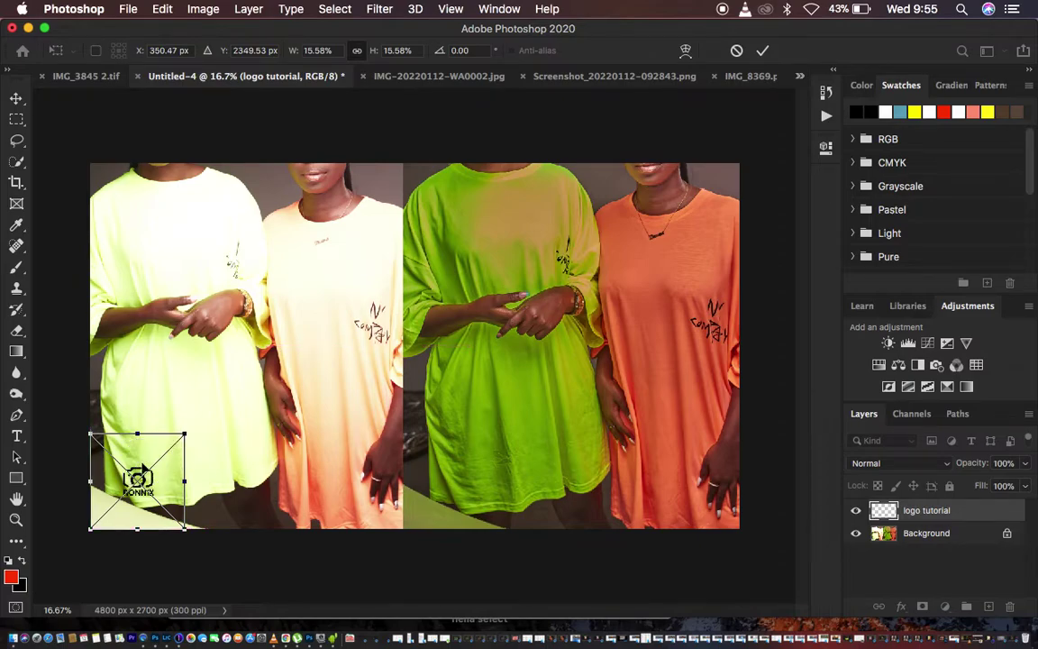
pyautogui.press('Return')
pyautogui.press('l')
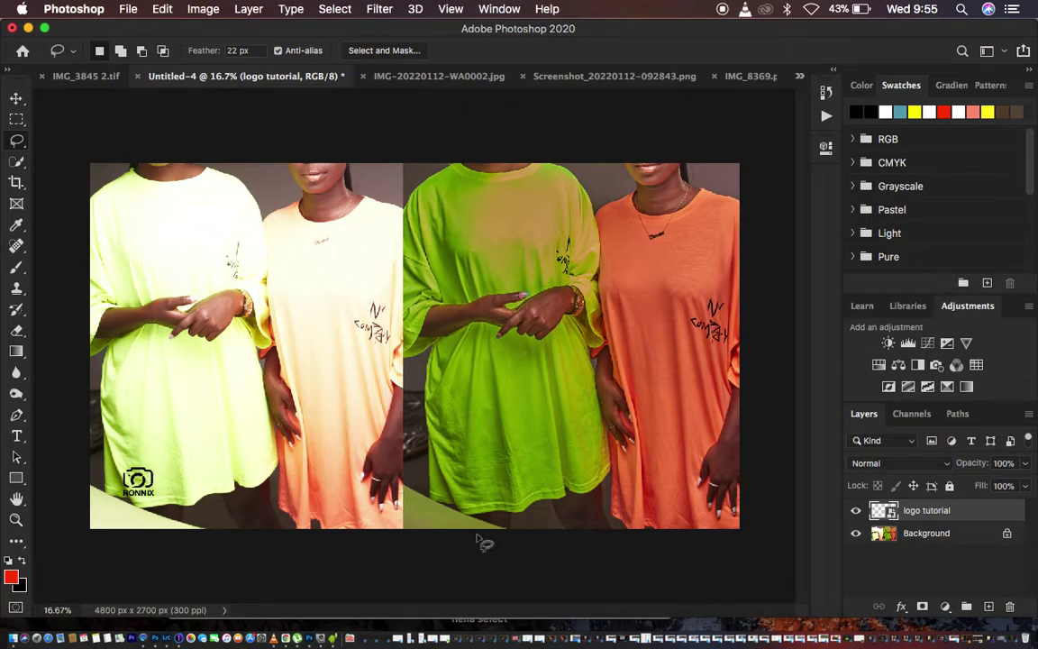
# Step: Zoom to 100% and pan to the RONNIX logo above the lime shirt's hem
pyautogui.press('super+equal')
pyautogui.press('super+equal')
pyautogui.press('super+equal')
pyautogui.press('super+equal')
pyautogui.press('super+equal')
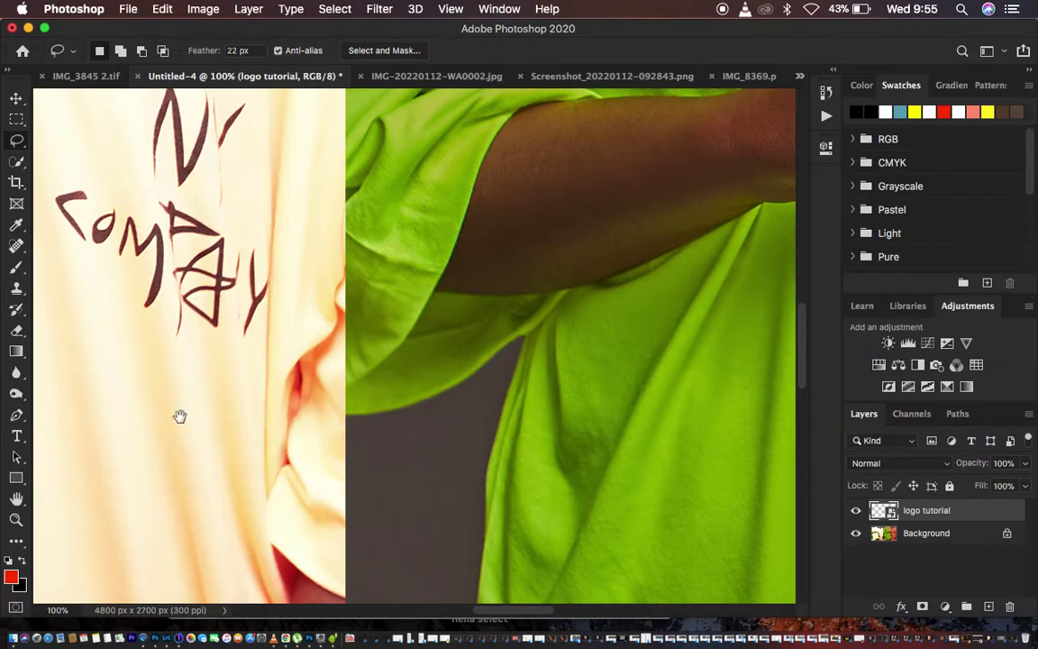
pyautogui.moveTo(179, 416); pyautogui.dragTo(660, 271)
pyautogui.moveTo(213, 479); pyautogui.dragTo(341, 149)
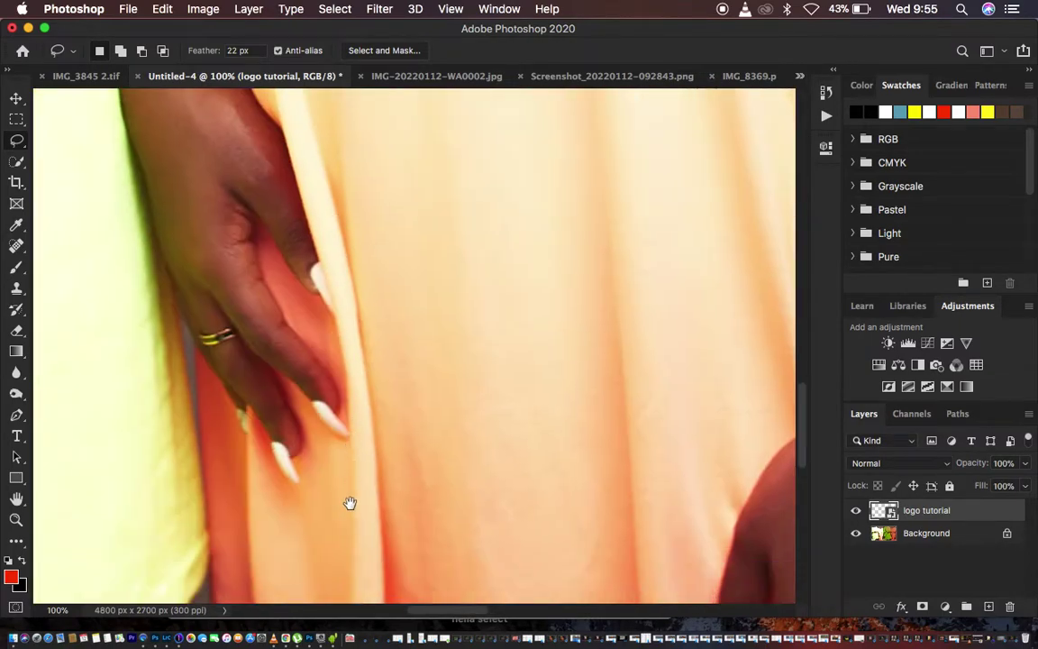
pyautogui.moveTo(349, 501); pyautogui.dragTo(540, 243)
pyautogui.moveTo(176, 435); pyautogui.dragTo(656, 441)
pyautogui.moveTo(224, 465); pyautogui.dragTo(475, 424)
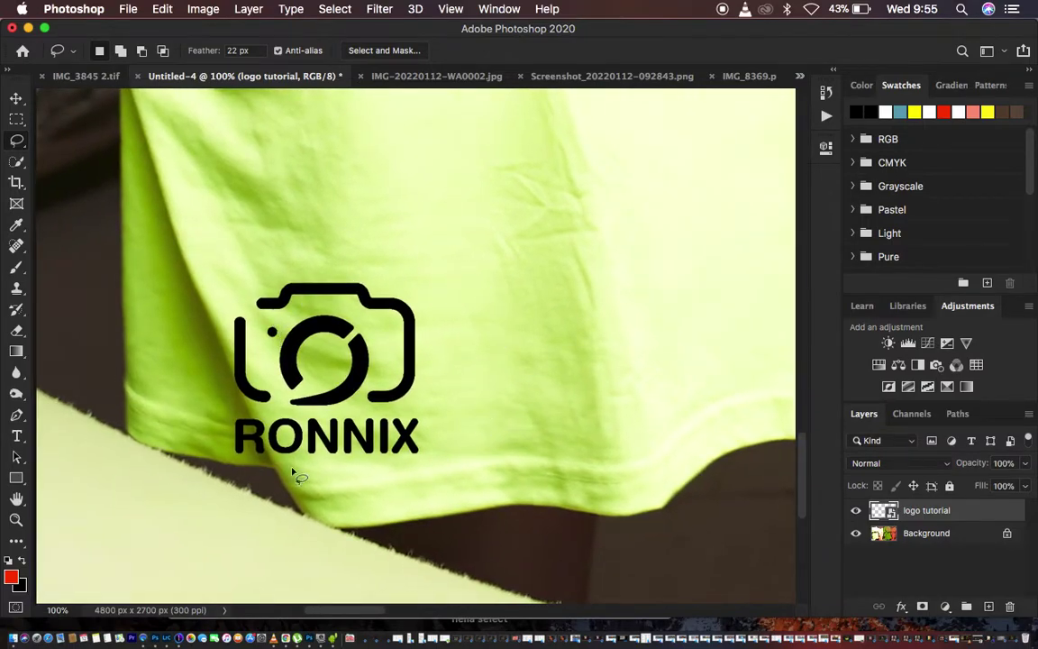